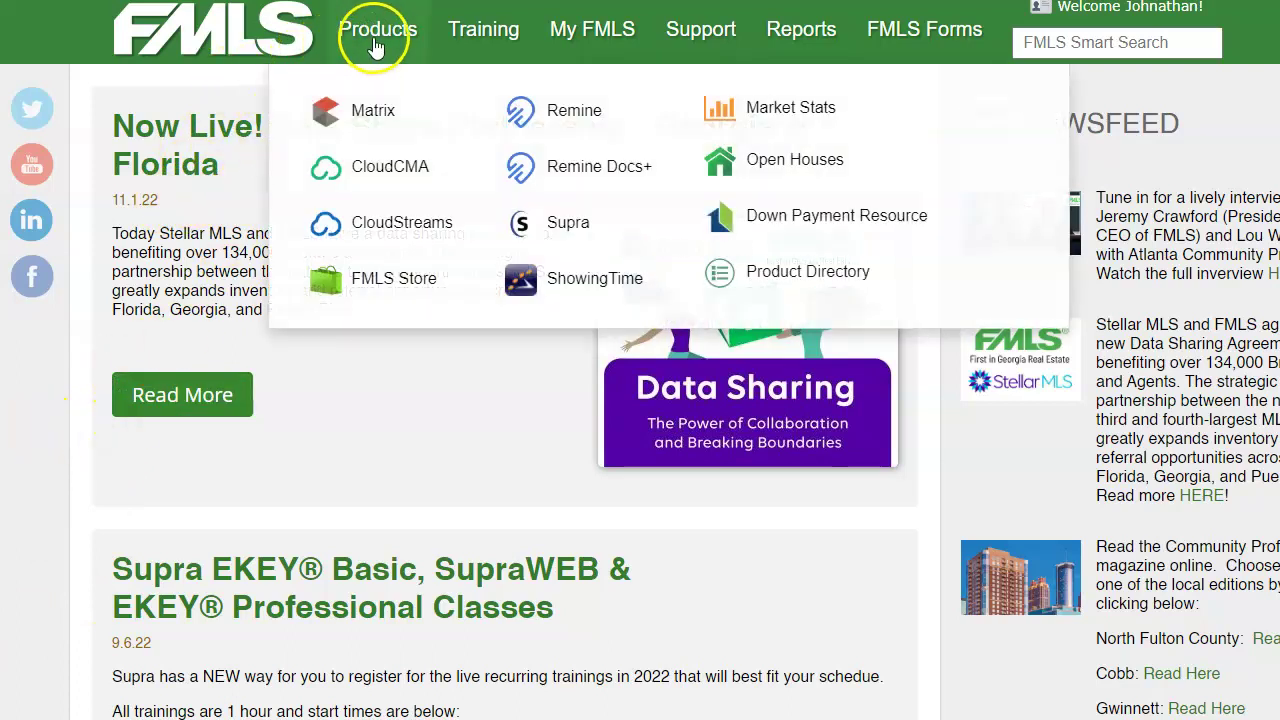
Launch Matrix from FMLS products and open the Residential Sales search form.
left_click(373, 115)
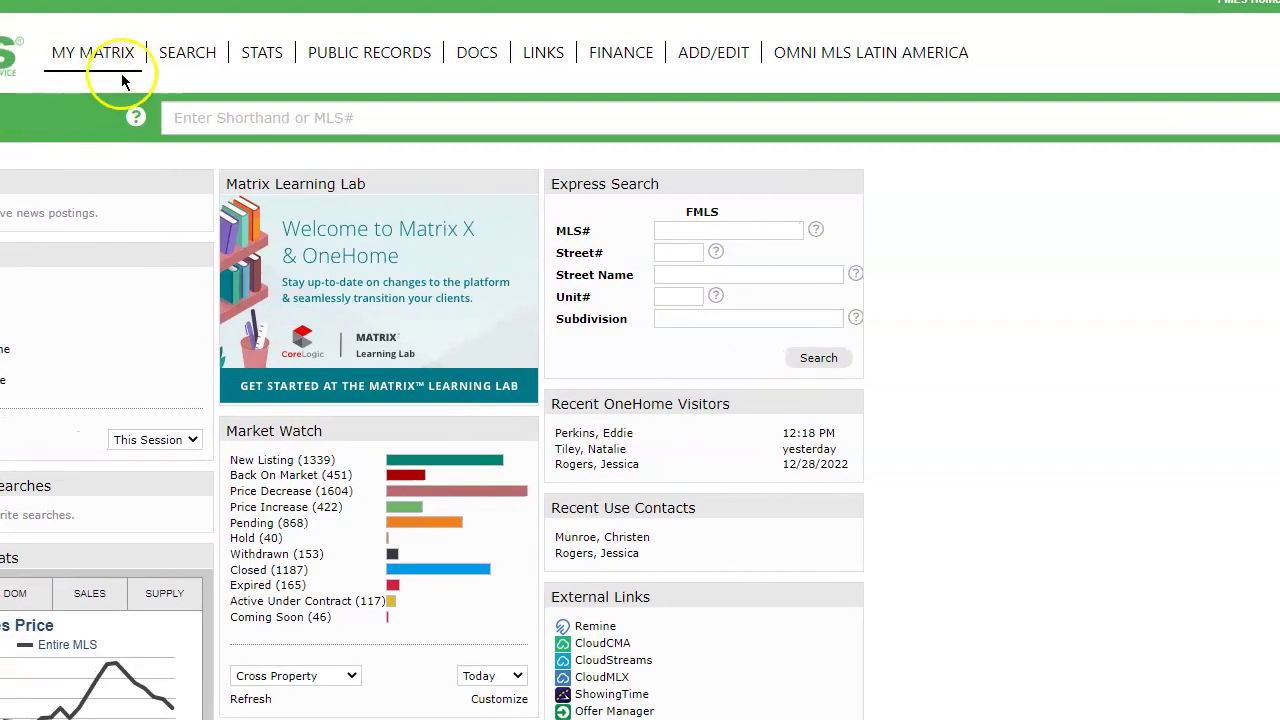
mouse_move(187, 52)
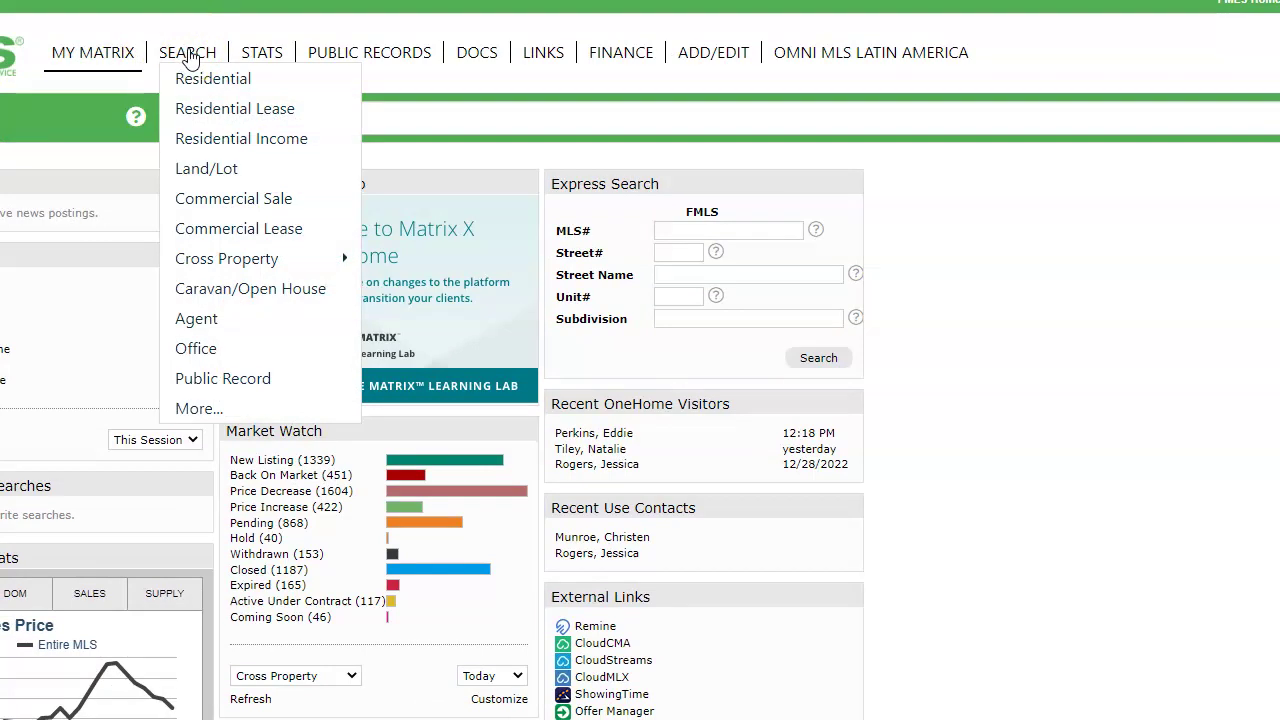
left_click(249, 80)
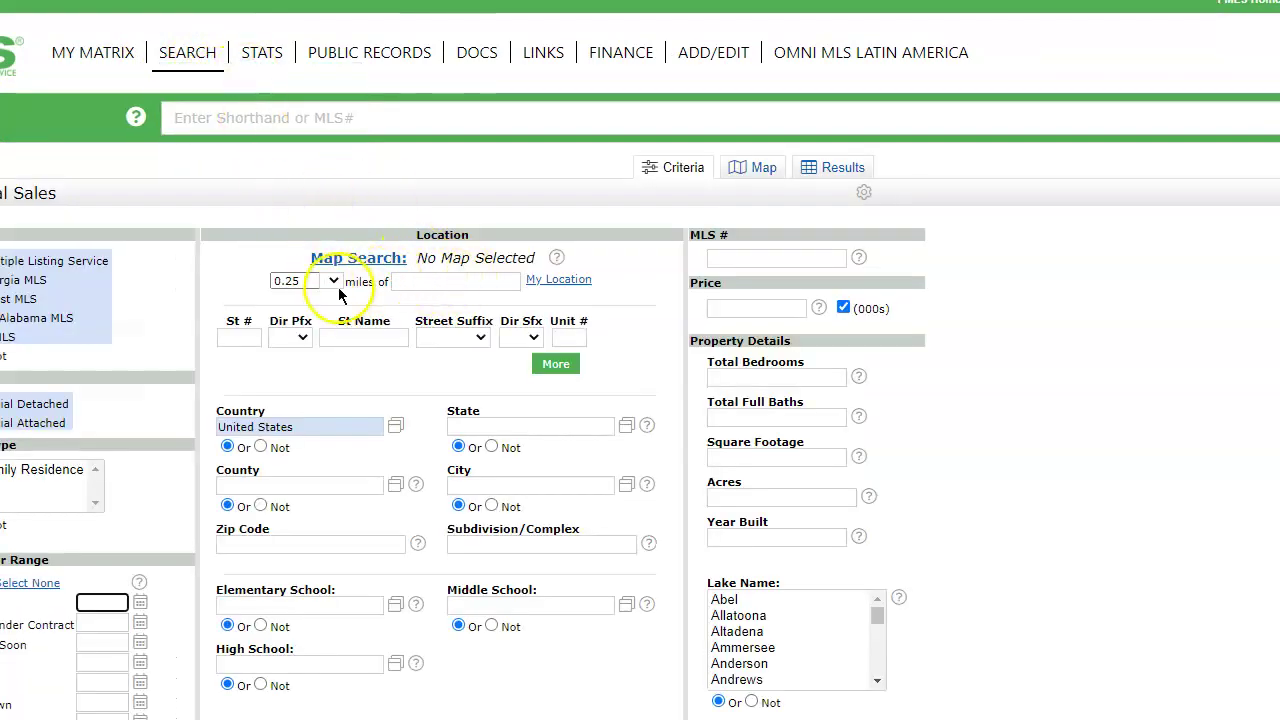
Enter a 200–300 (thousands) price range and 3+ total bedrooms.
scroll(361, 320, "down", 1)
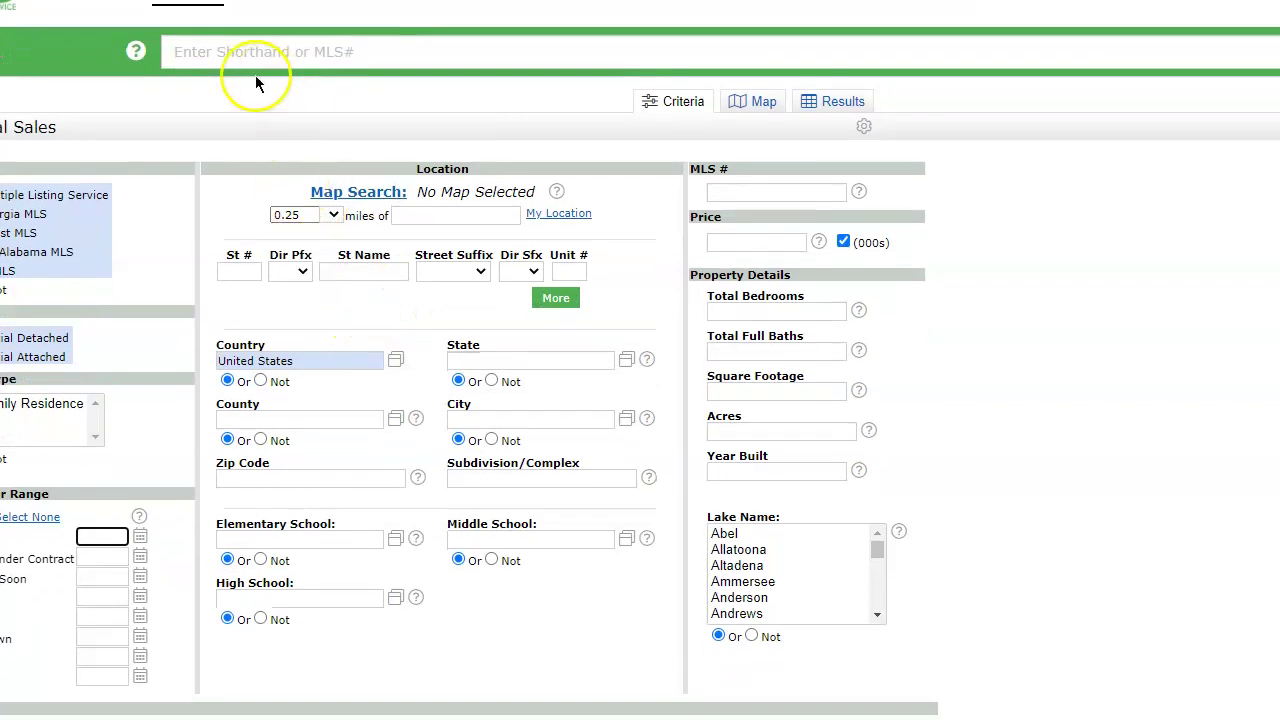
left_click(200, 6)
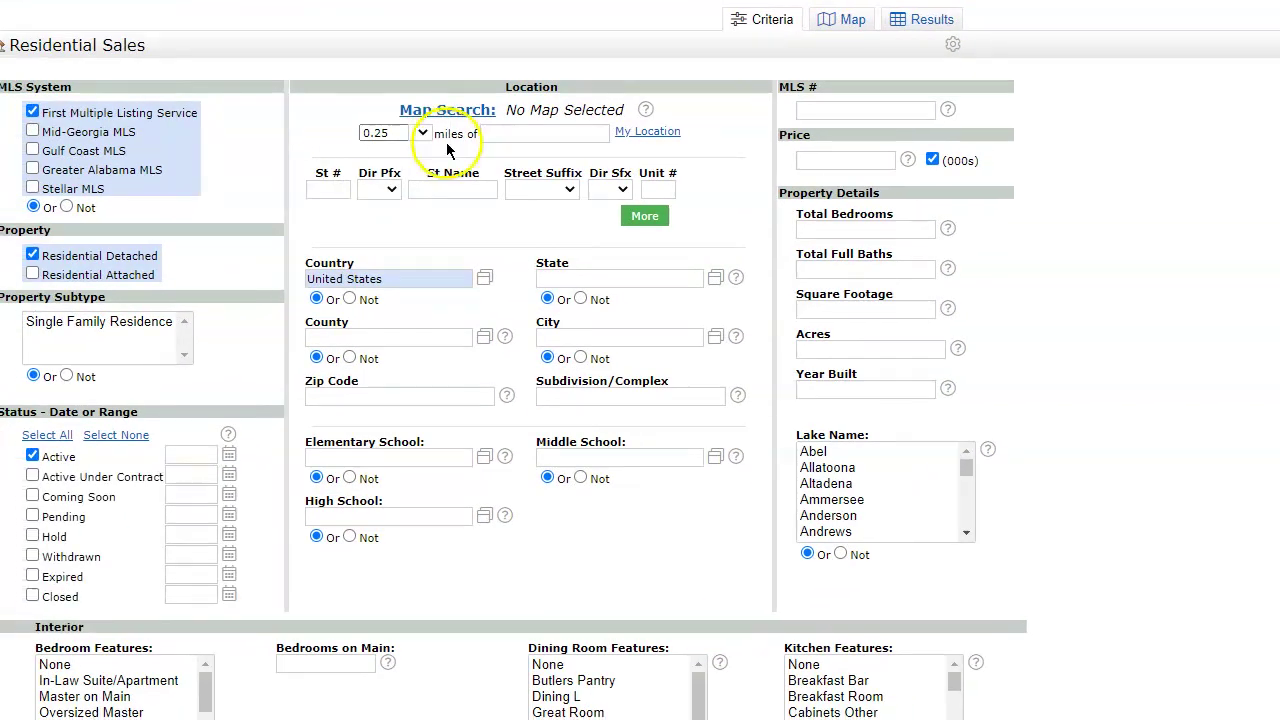
left_click(831, 160)
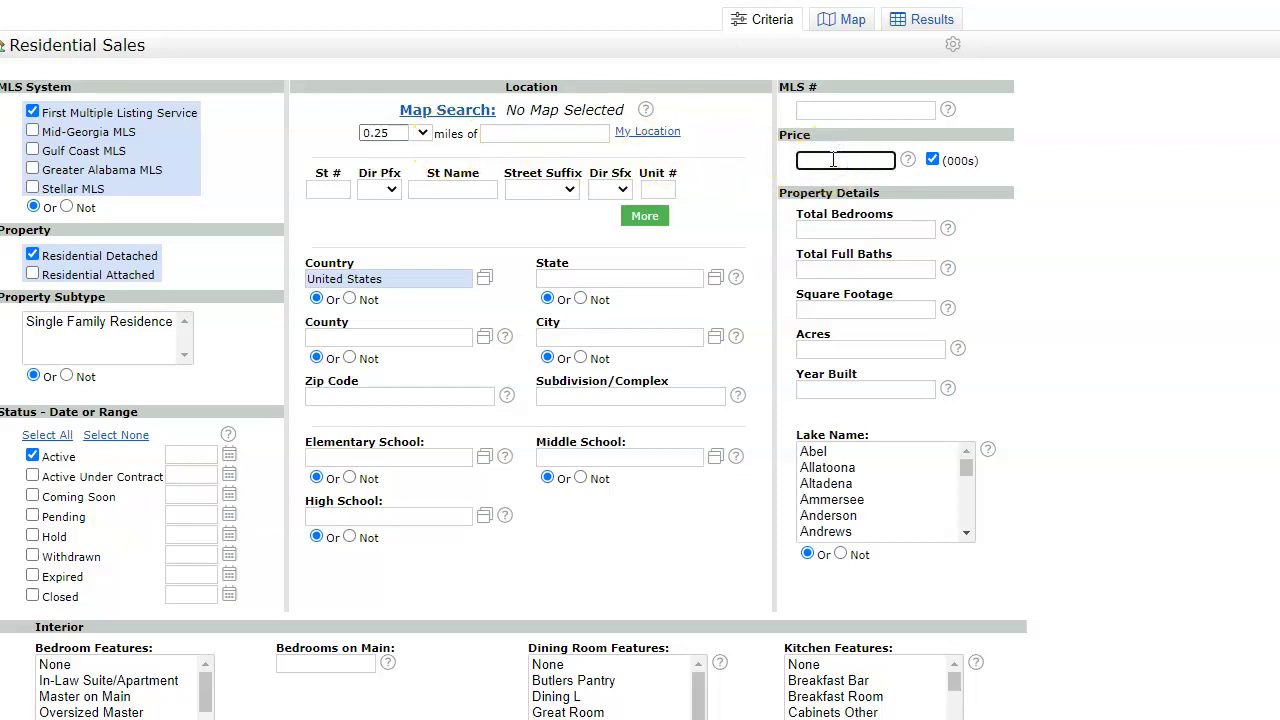
type("200-300")
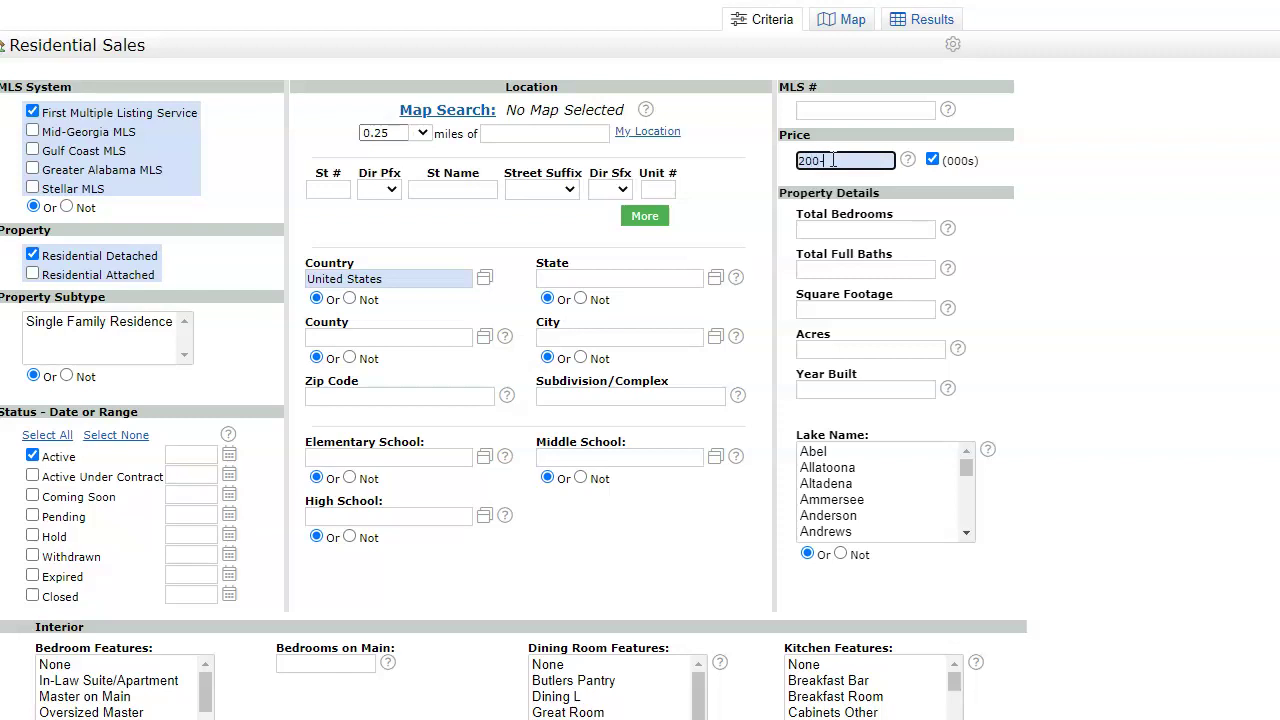
left_click(847, 230)
type("3+")
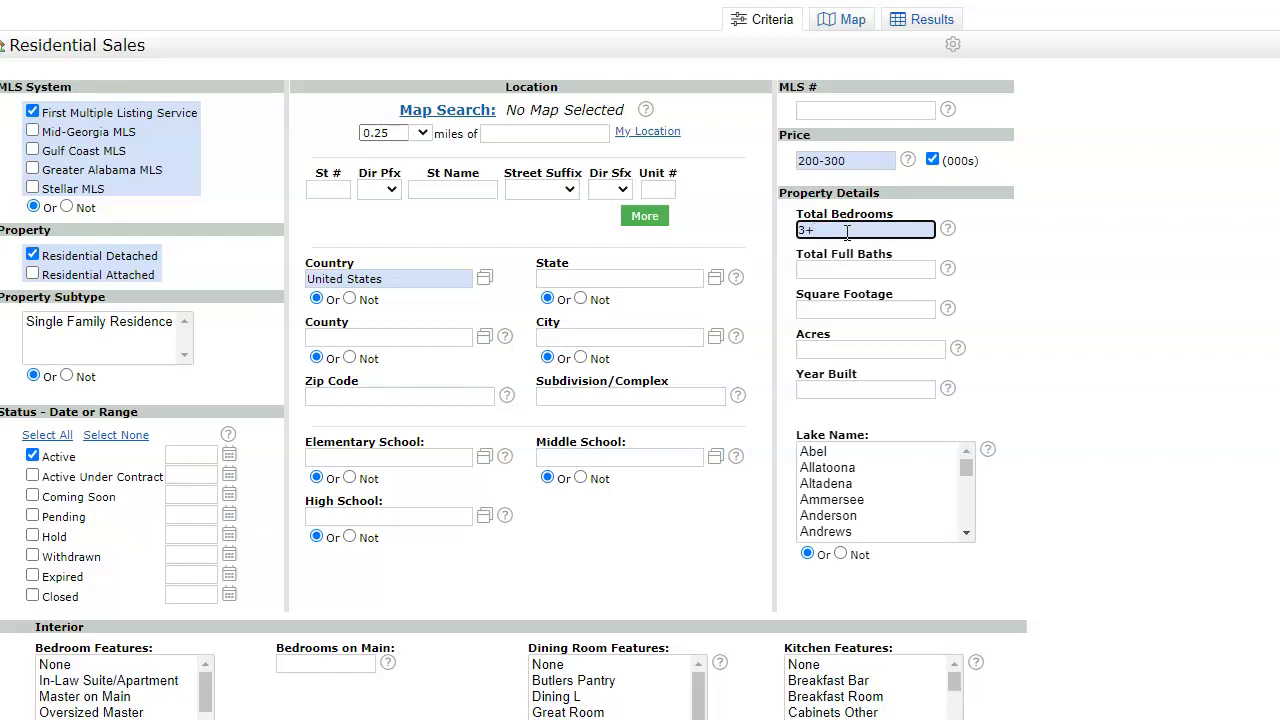
left_click_drag(847, 230, 769, 242)
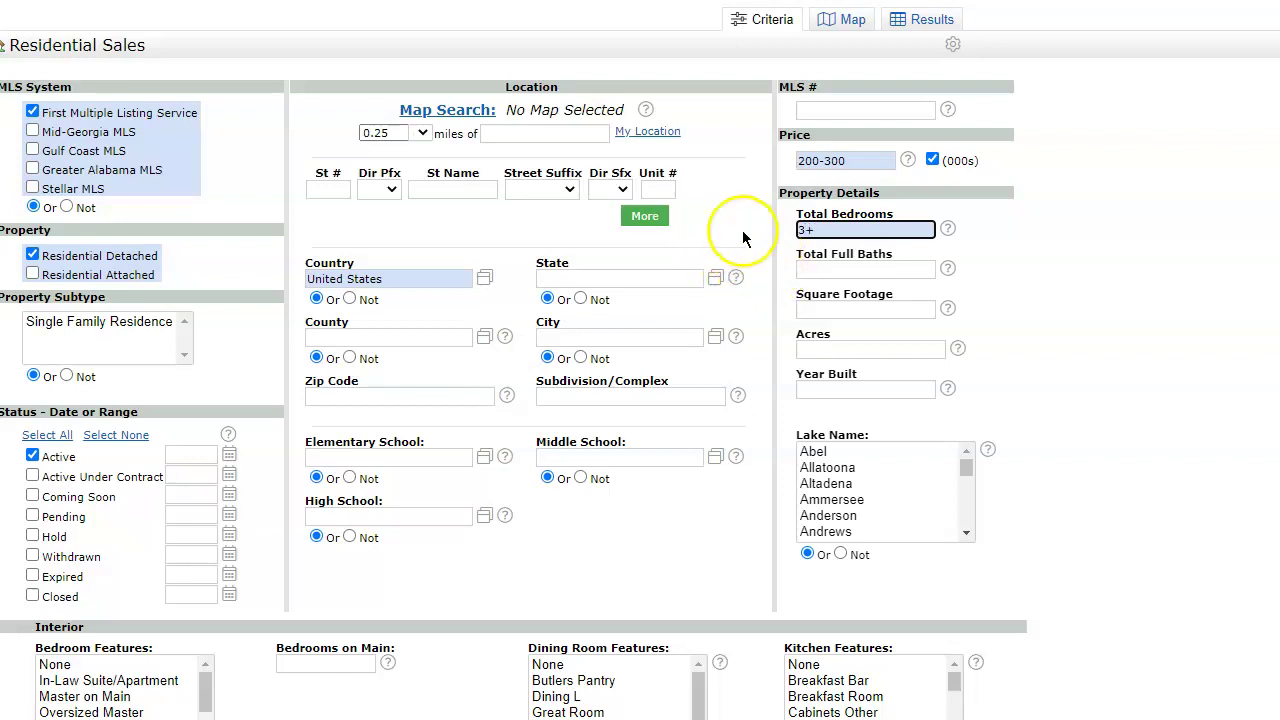
Set the City criterion to Cumming.
scroll(743, 238, "down", 1)
left_click(610, 302)
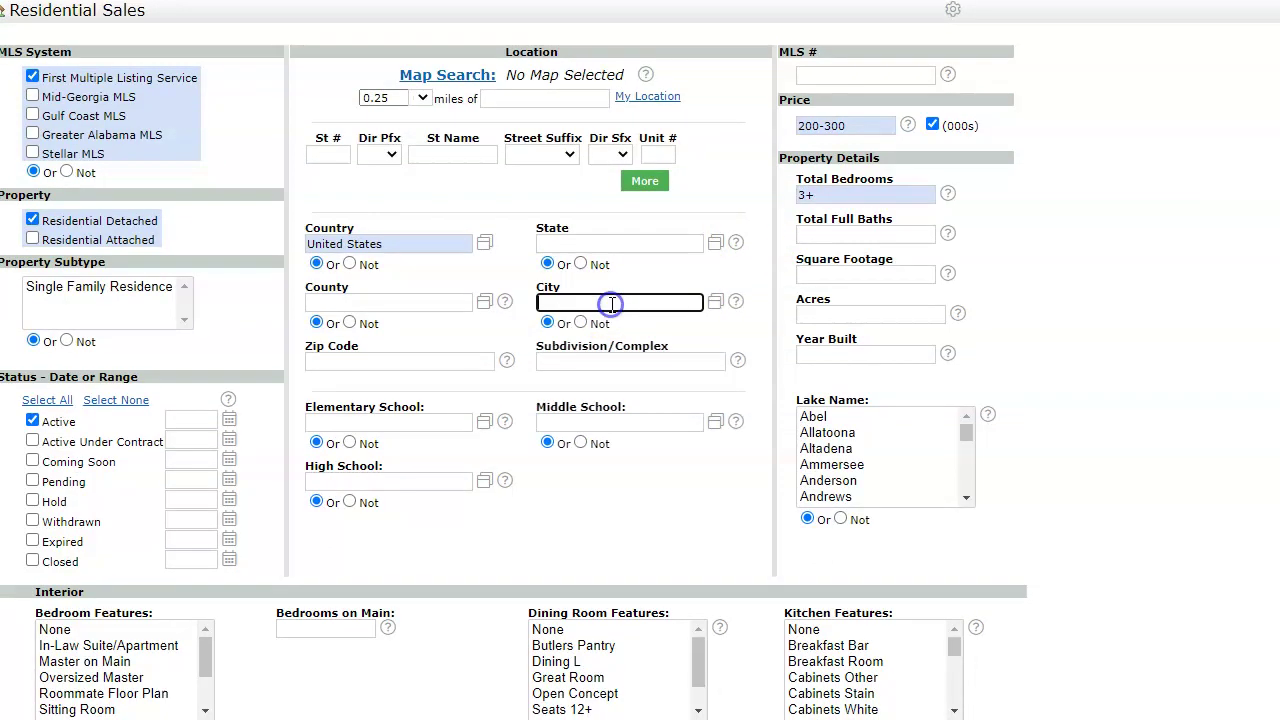
type("cumm")
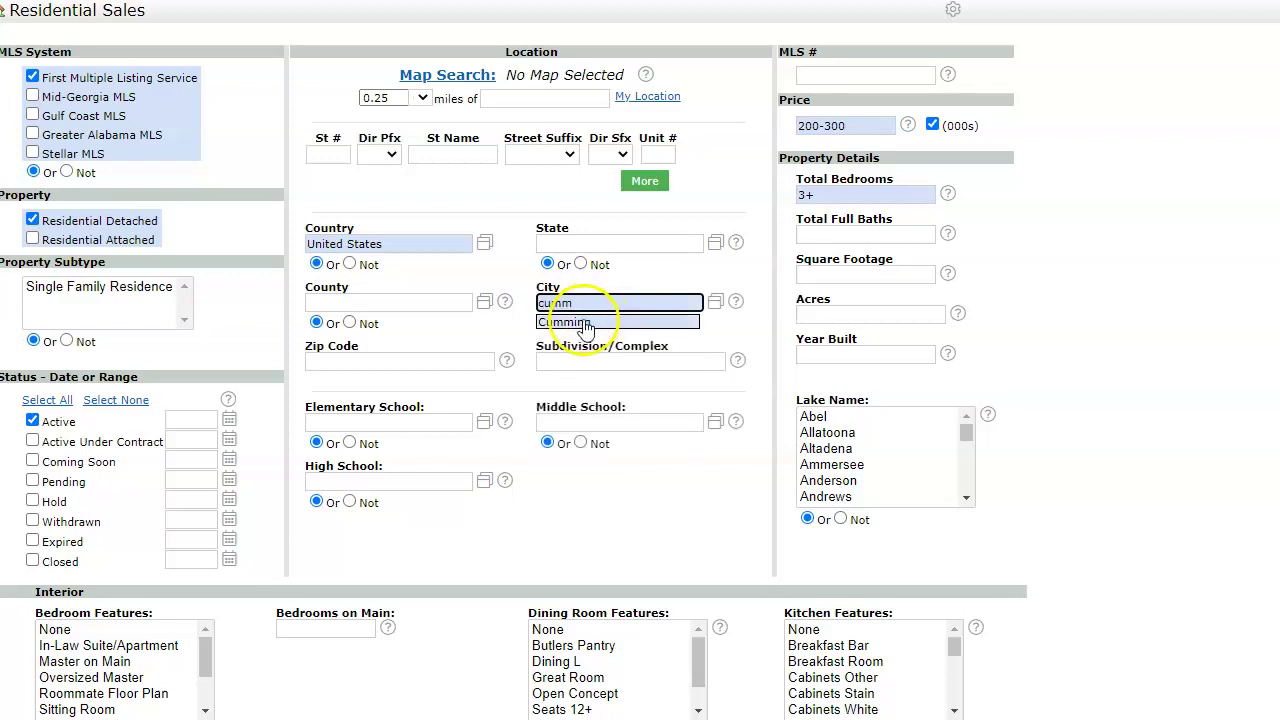
left_click(588, 322)
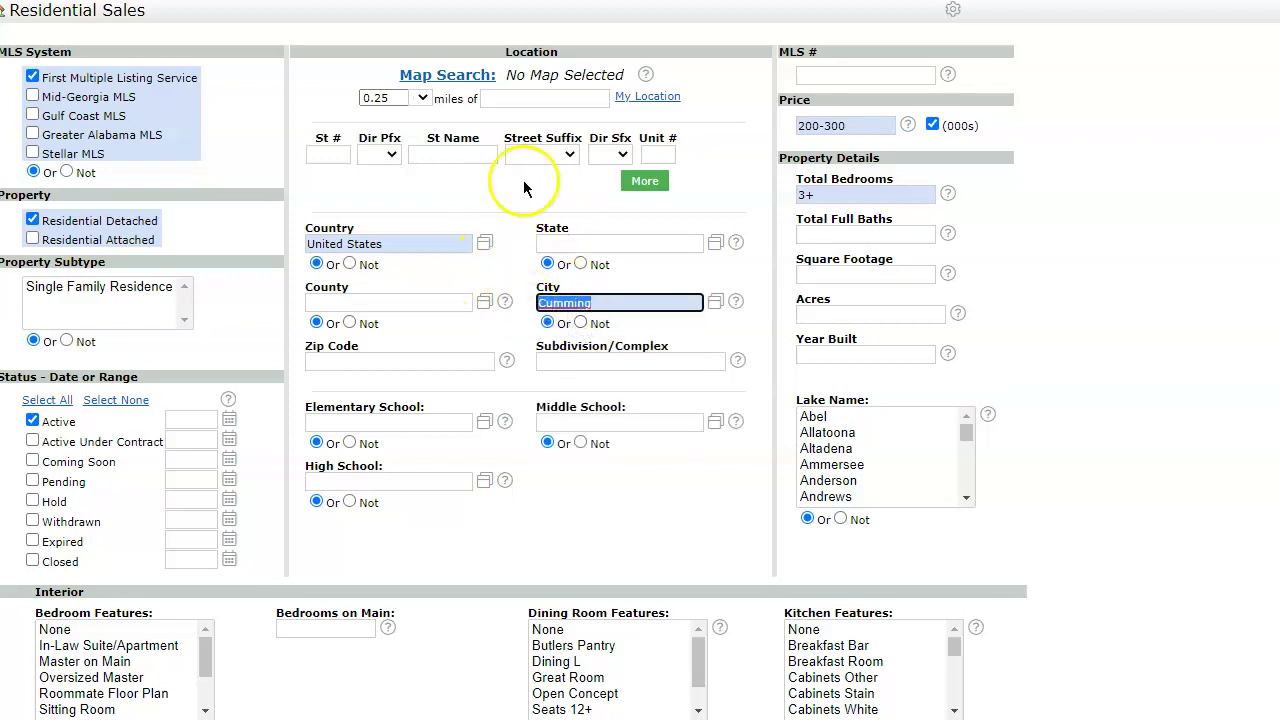
Leave Acres empty, add Coming Soon status, and show the two matching listings.
scroll(765, 180, "down", 1)
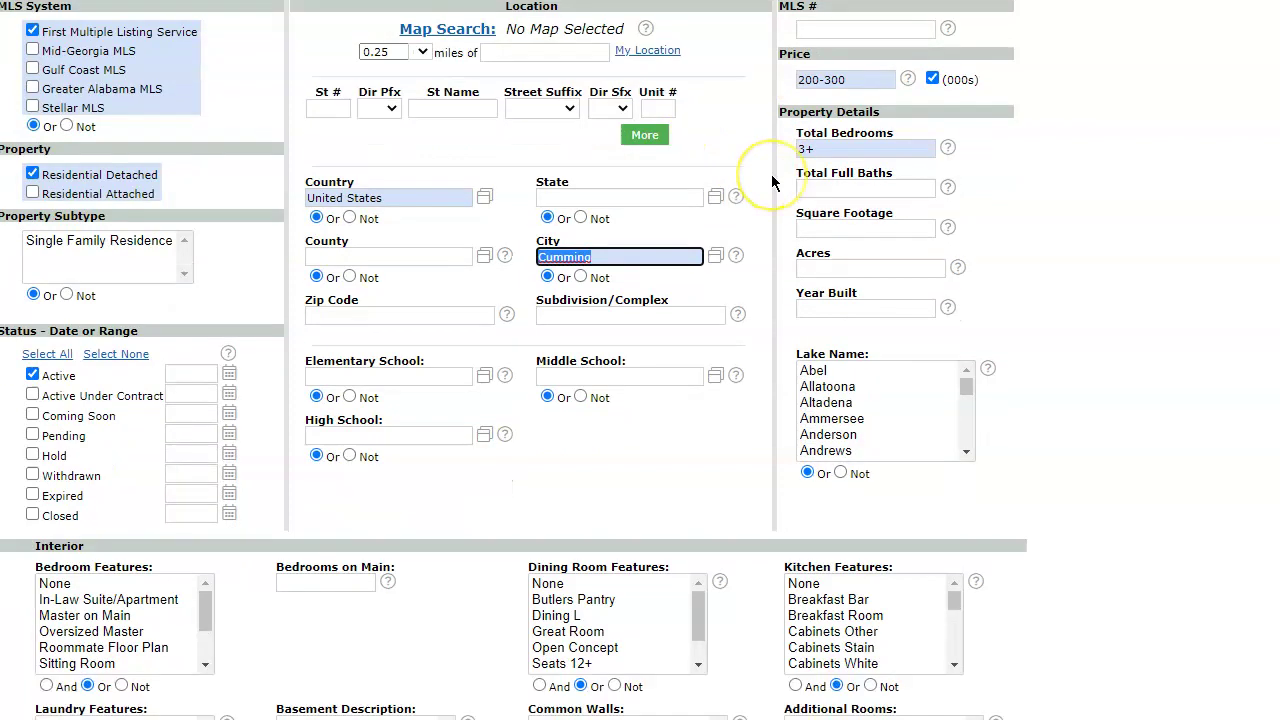
left_click(839, 212)
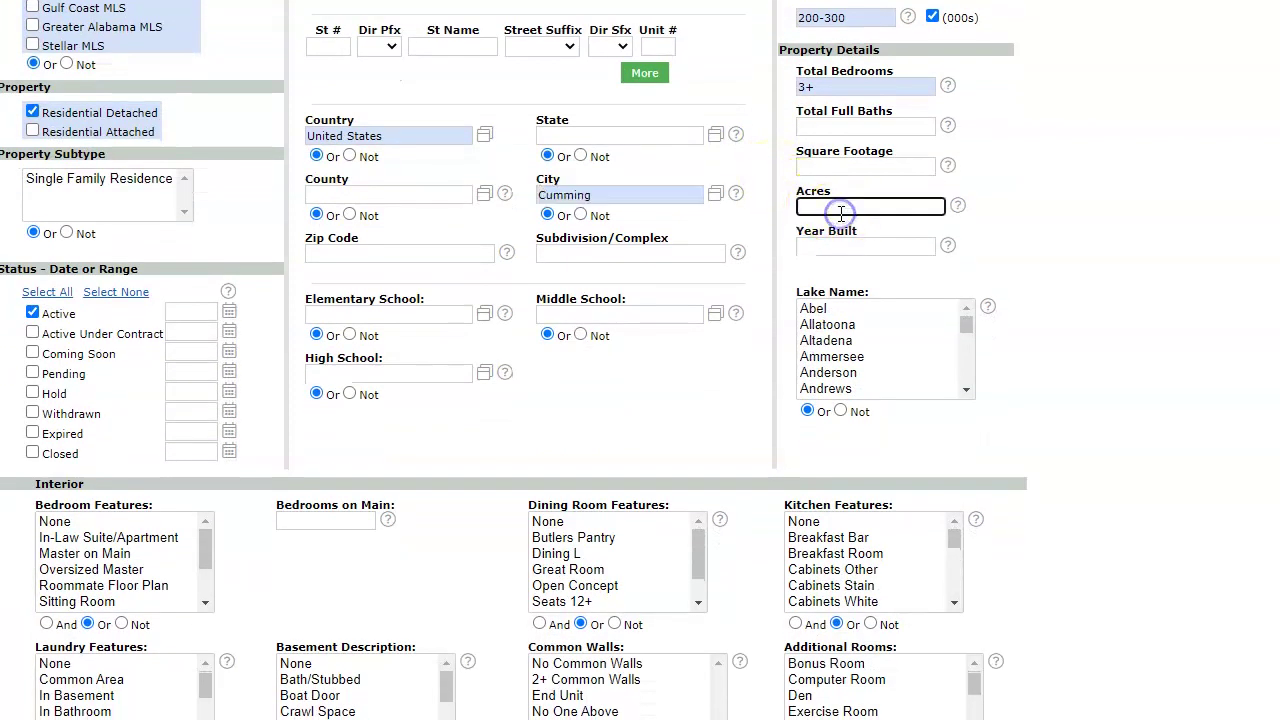
type("1")
left_click(745, 388)
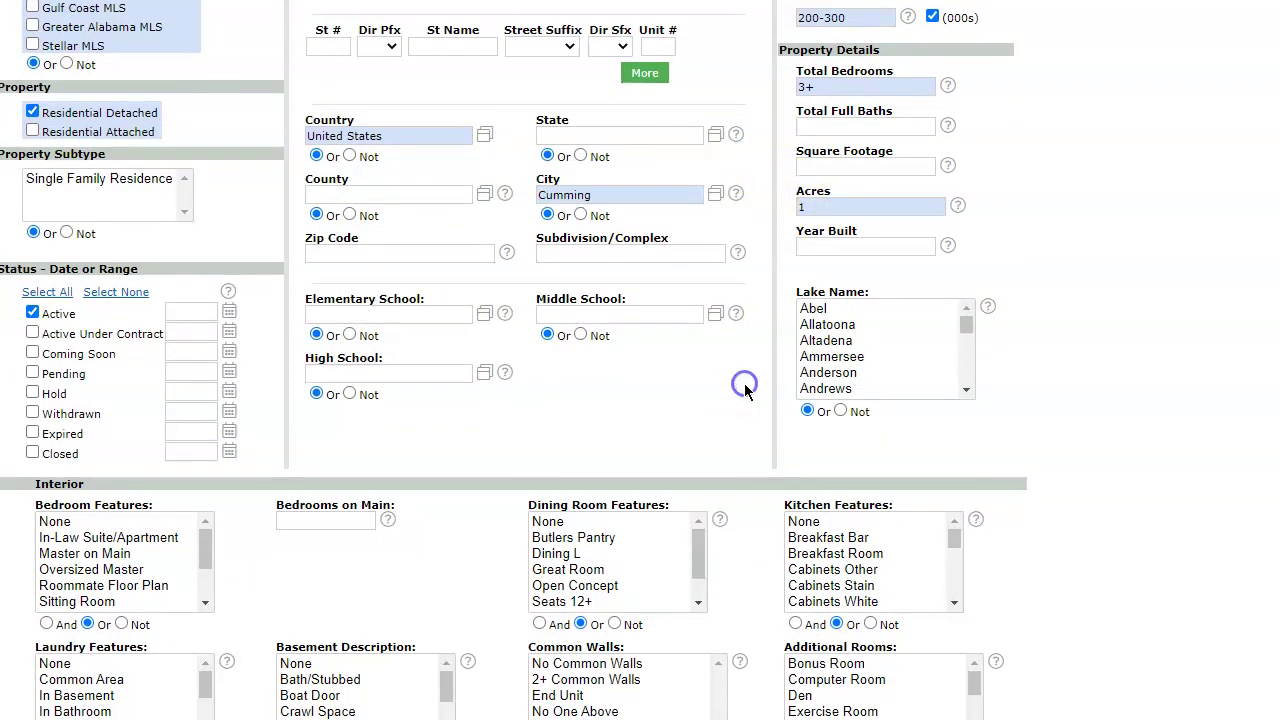
double_click(829, 208)
key("BackSpace")
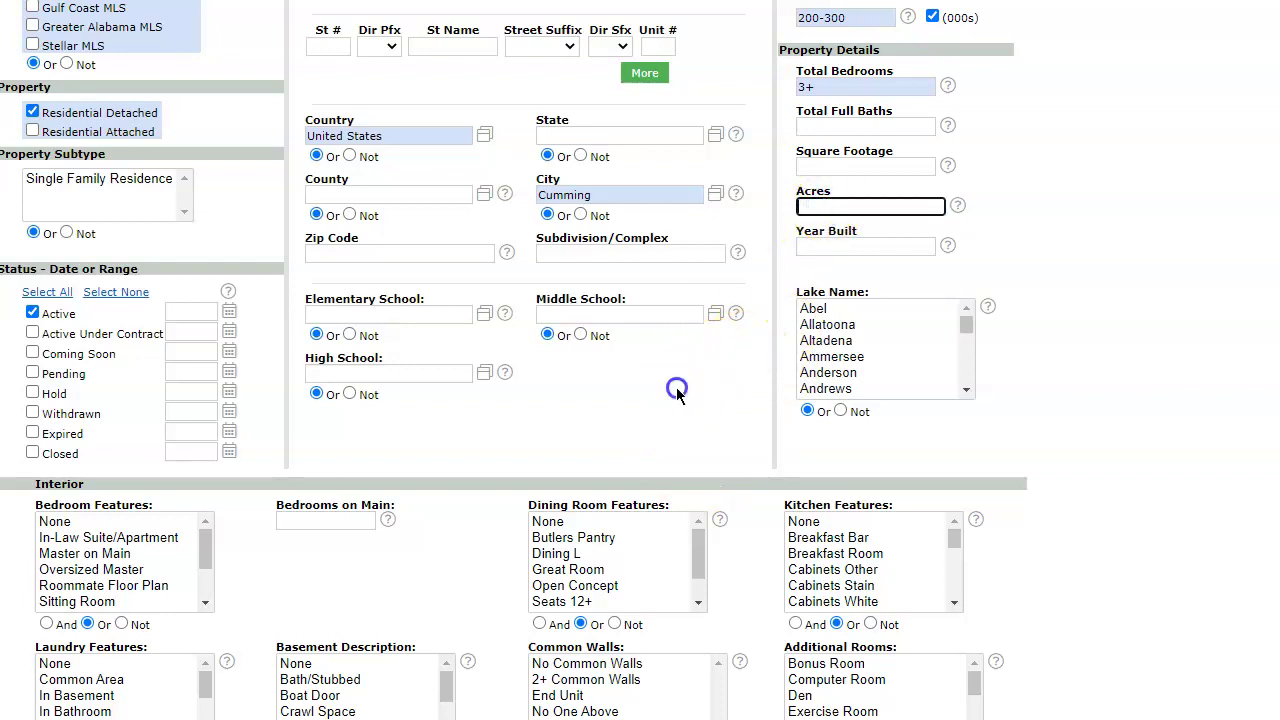
left_click(677, 391)
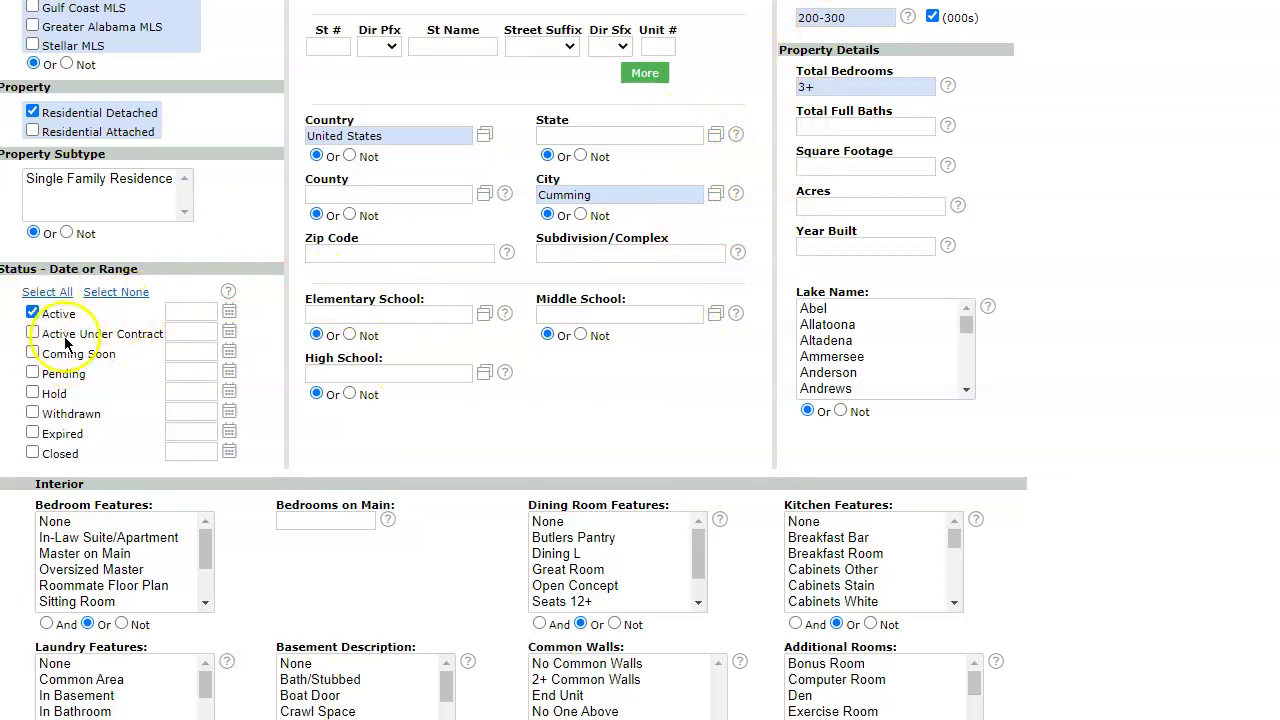
left_click(32, 354)
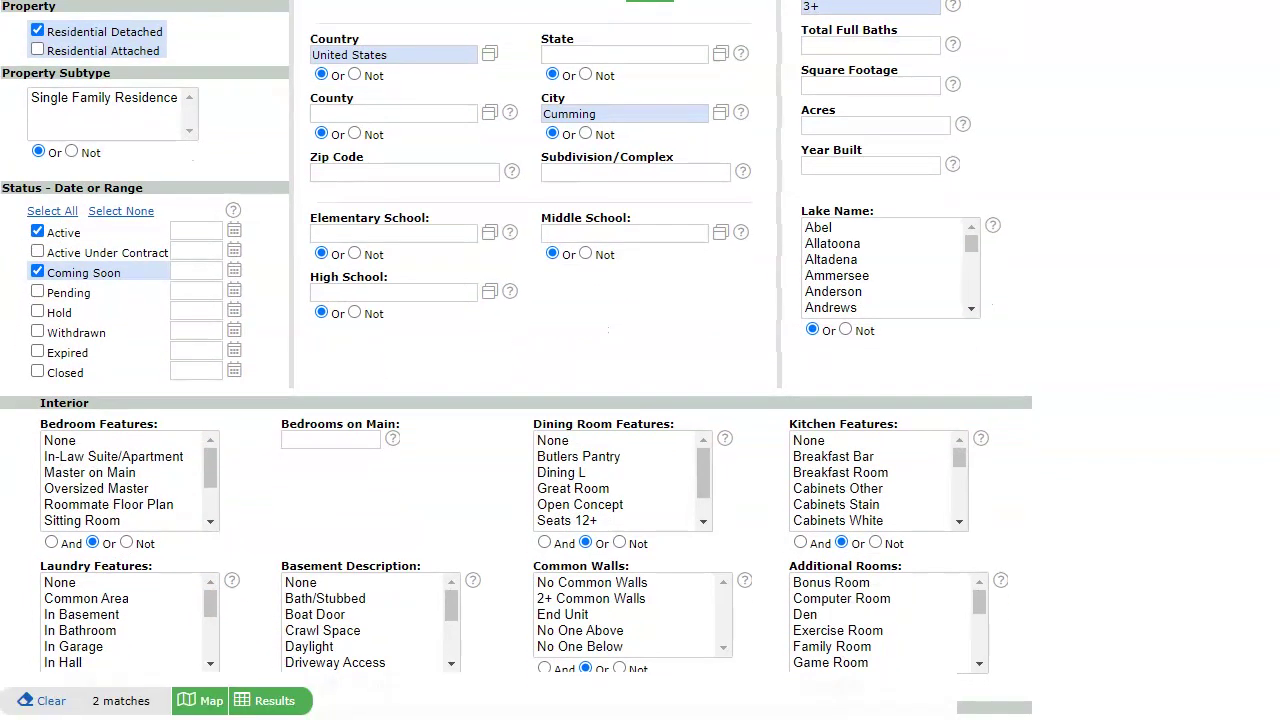
left_click(275, 702)
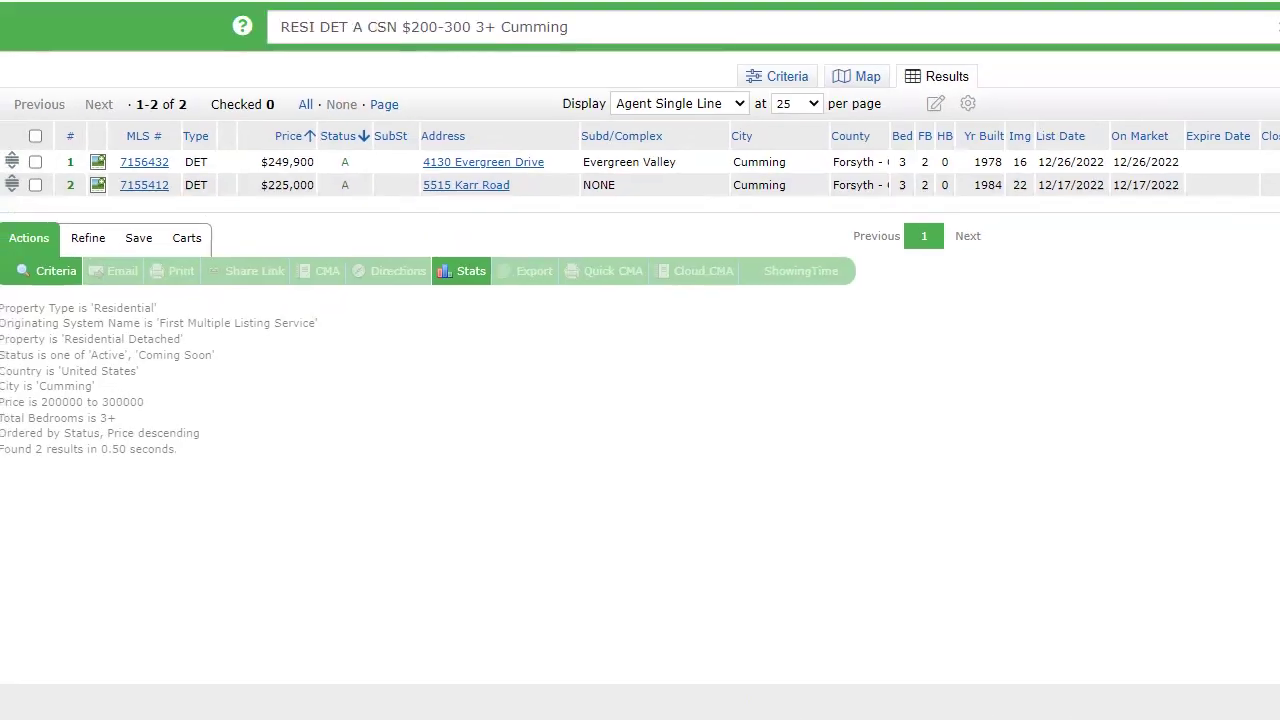
Start a New Auto Email for the Cumming results from the Save options.
left_click(139, 241)
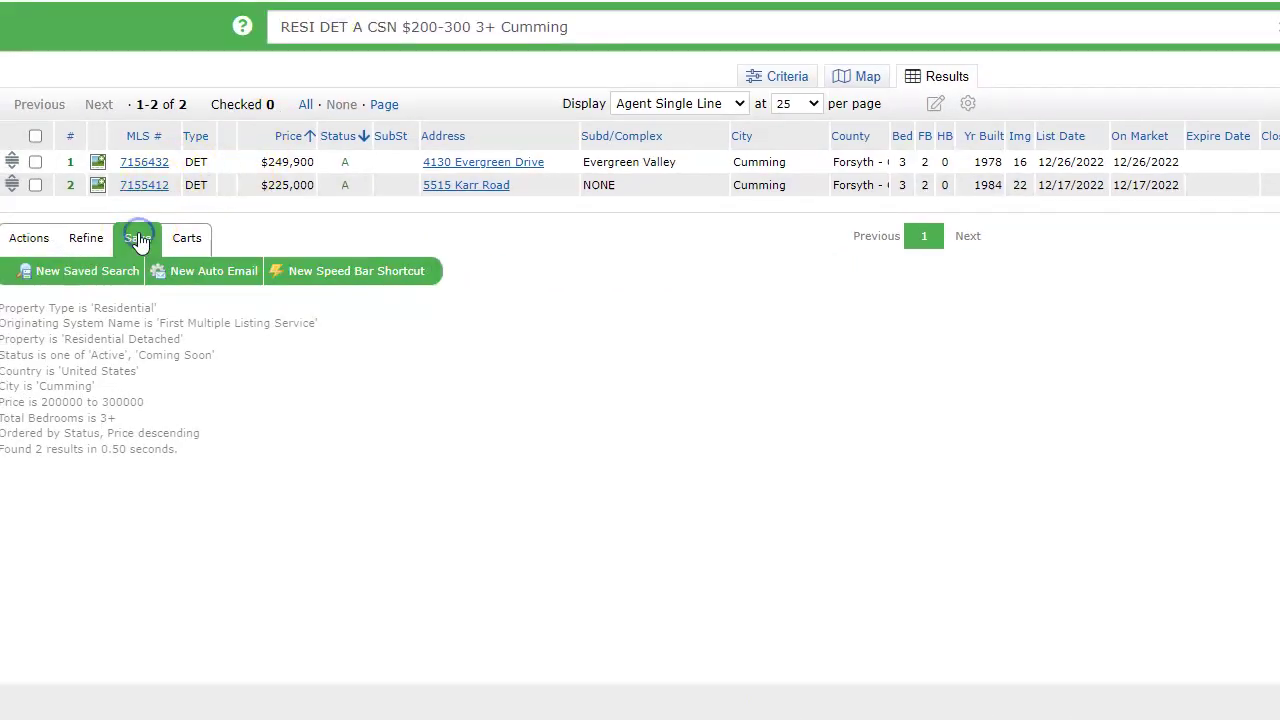
left_click(207, 274)
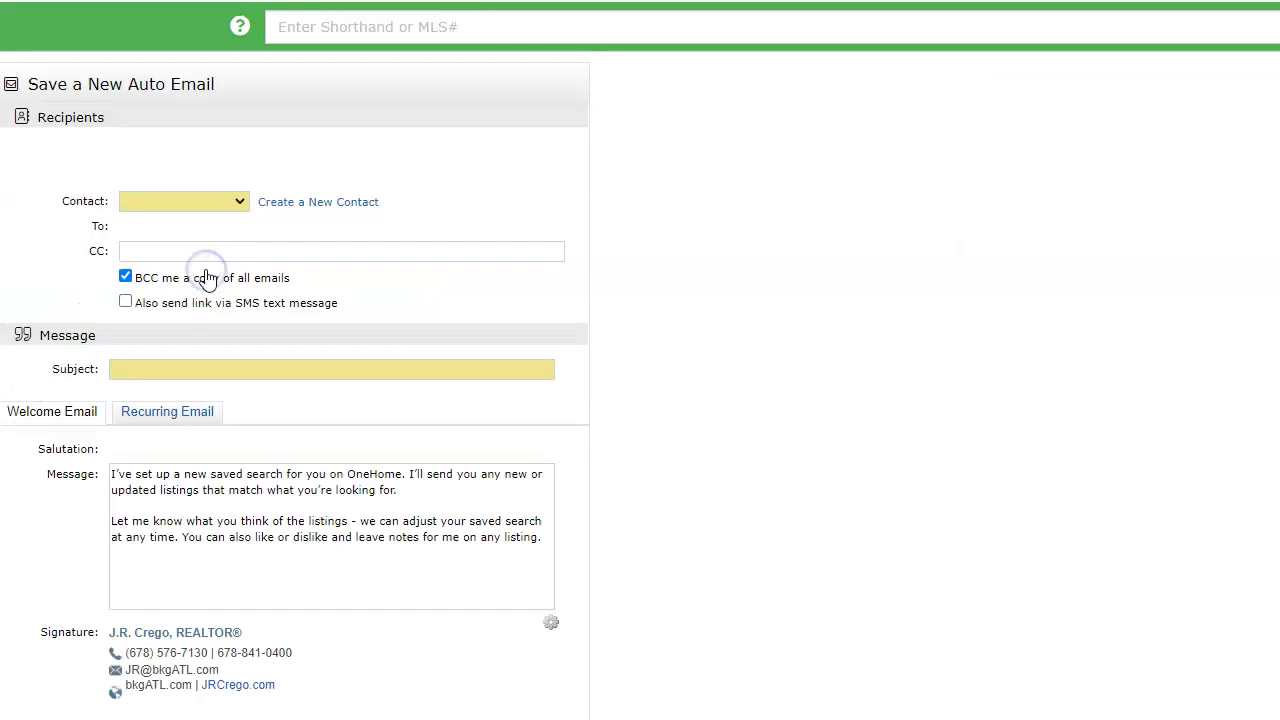
Create John Doe as a Buyer contact with his email and save him as recipient.
left_click(309, 202)
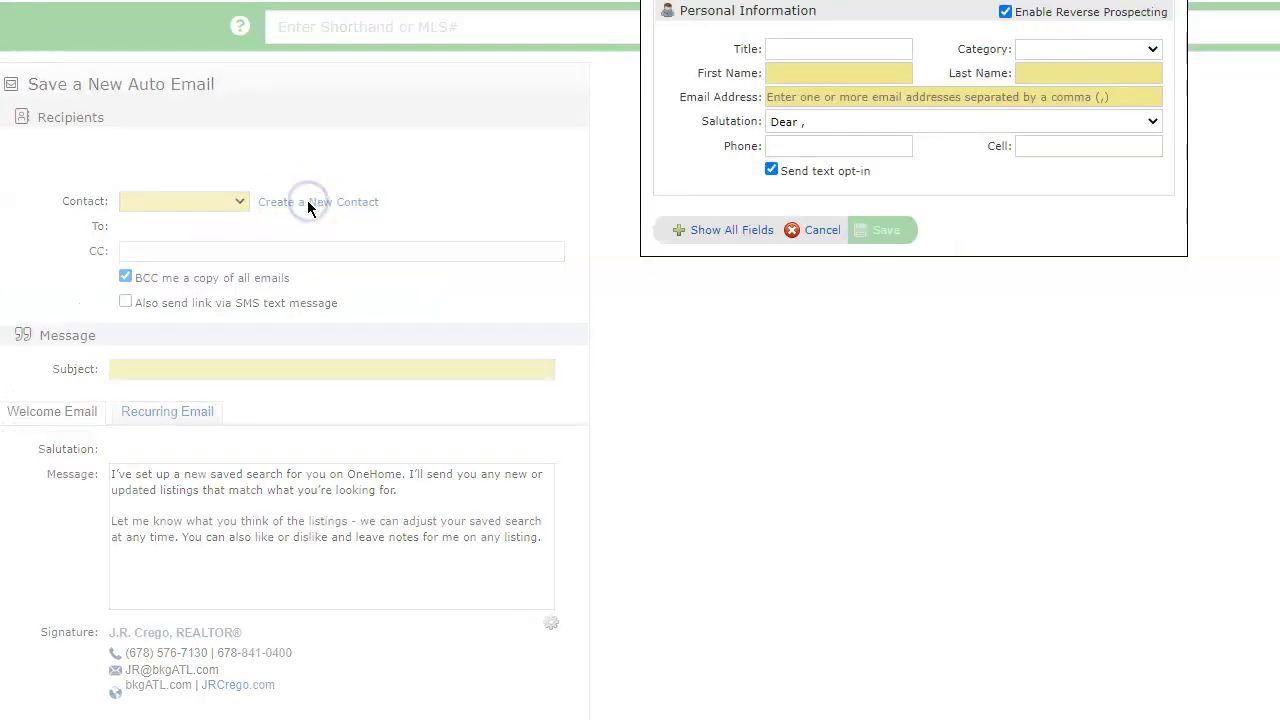
left_click(811, 77)
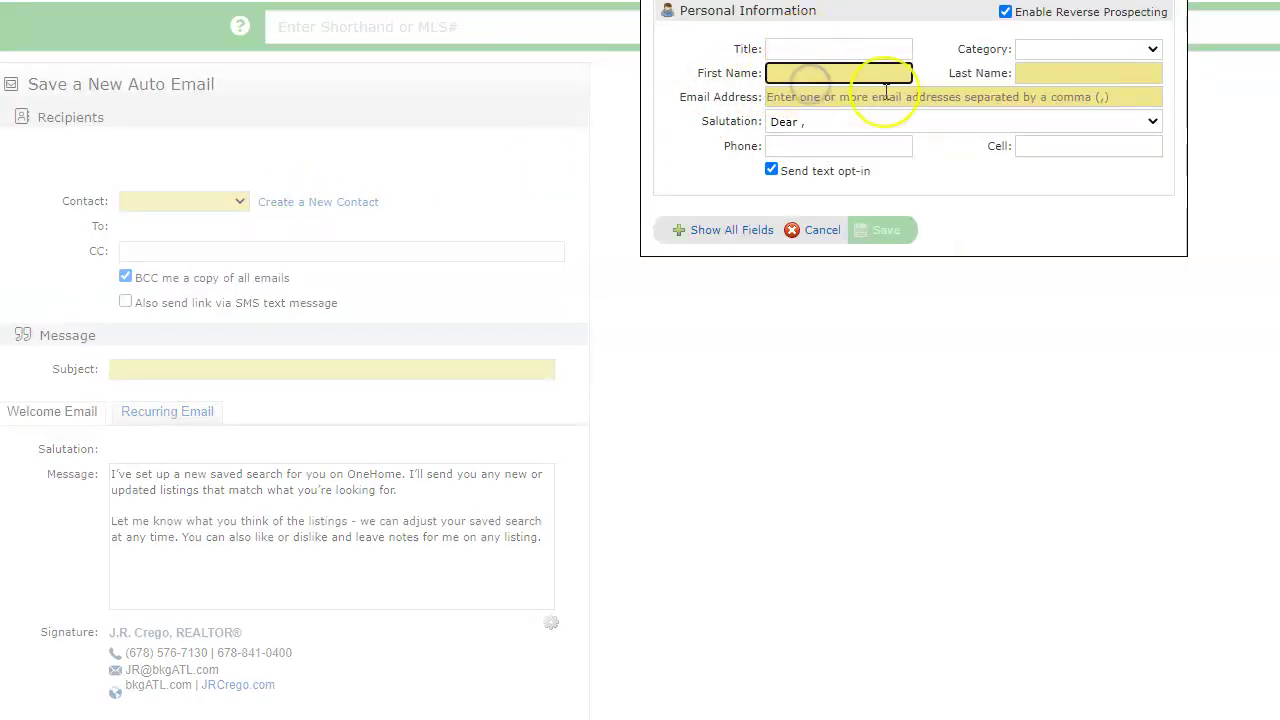
type("John")
key("Tab")
type("Doe")
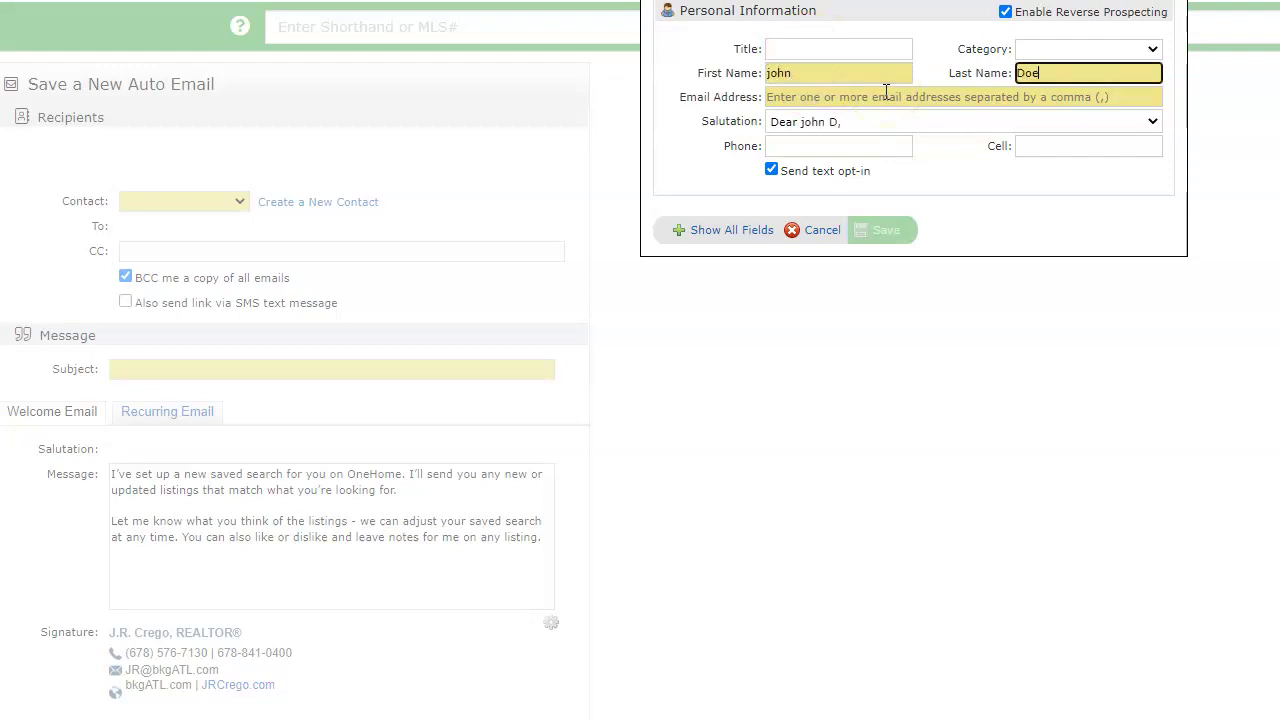
left_click(914, 96)
type("jo")
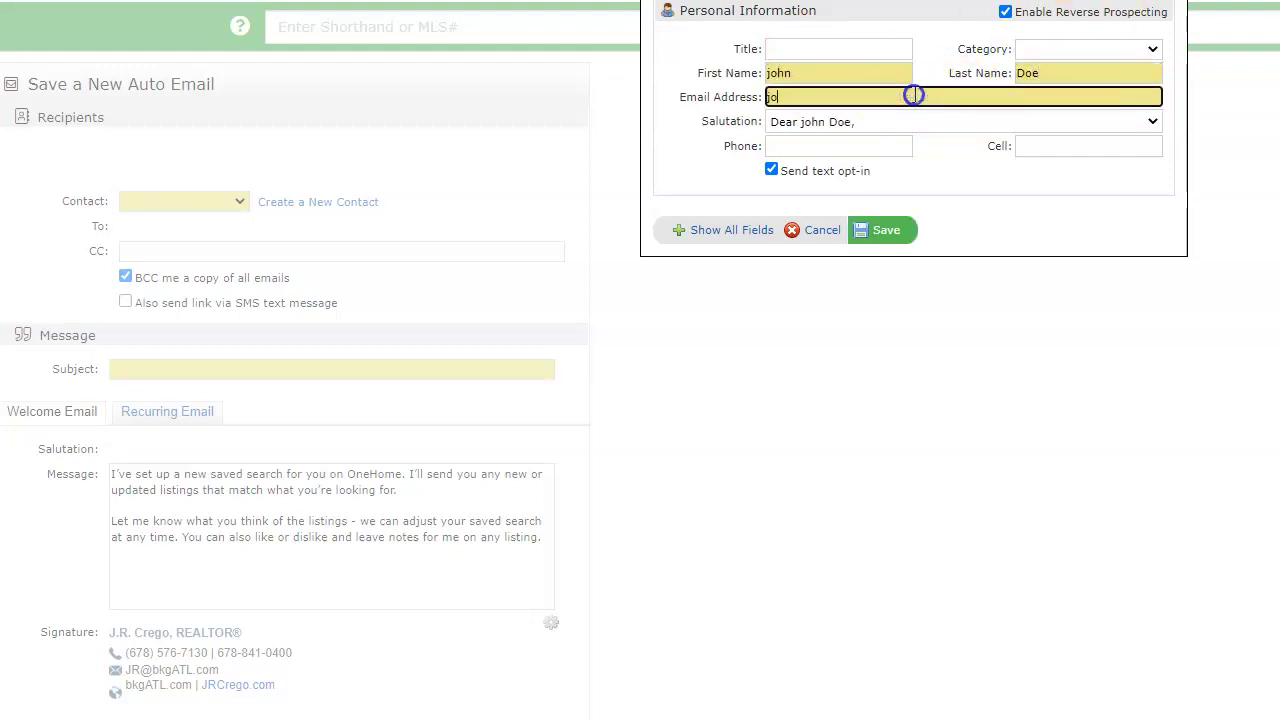
type("hndoe@gmail.com")
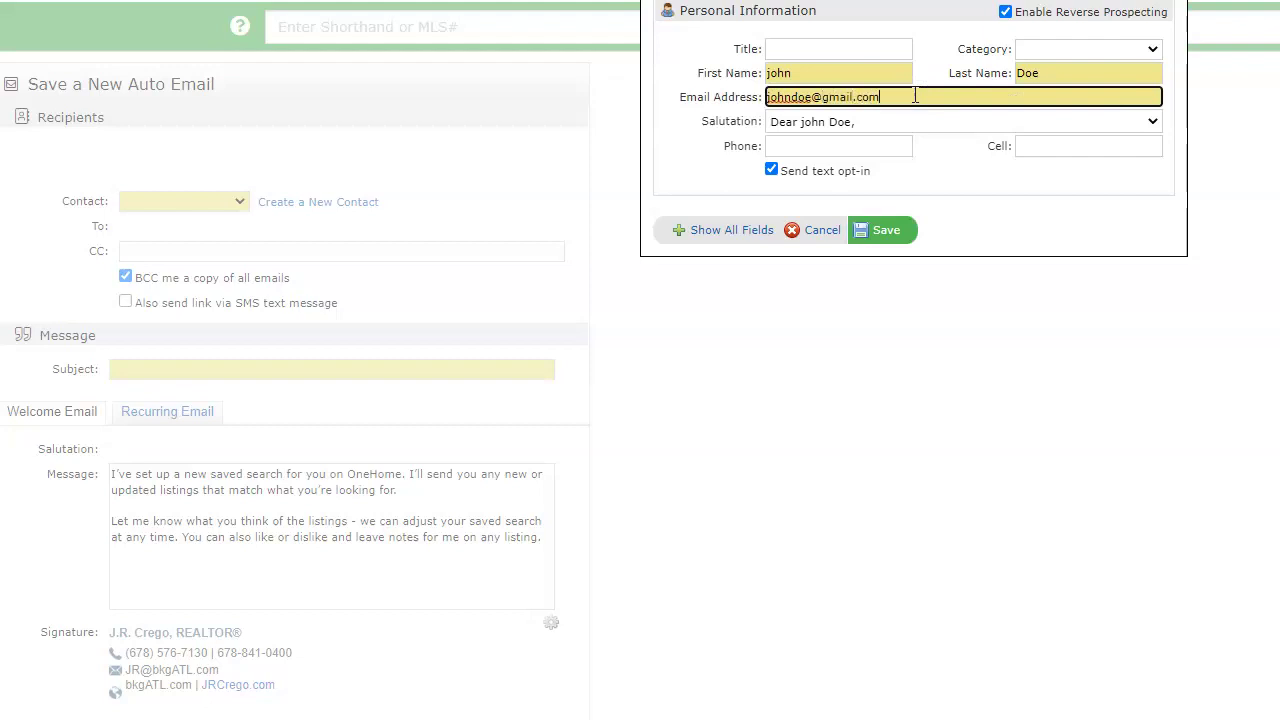
left_click(1063, 48)
left_click(1050, 81)
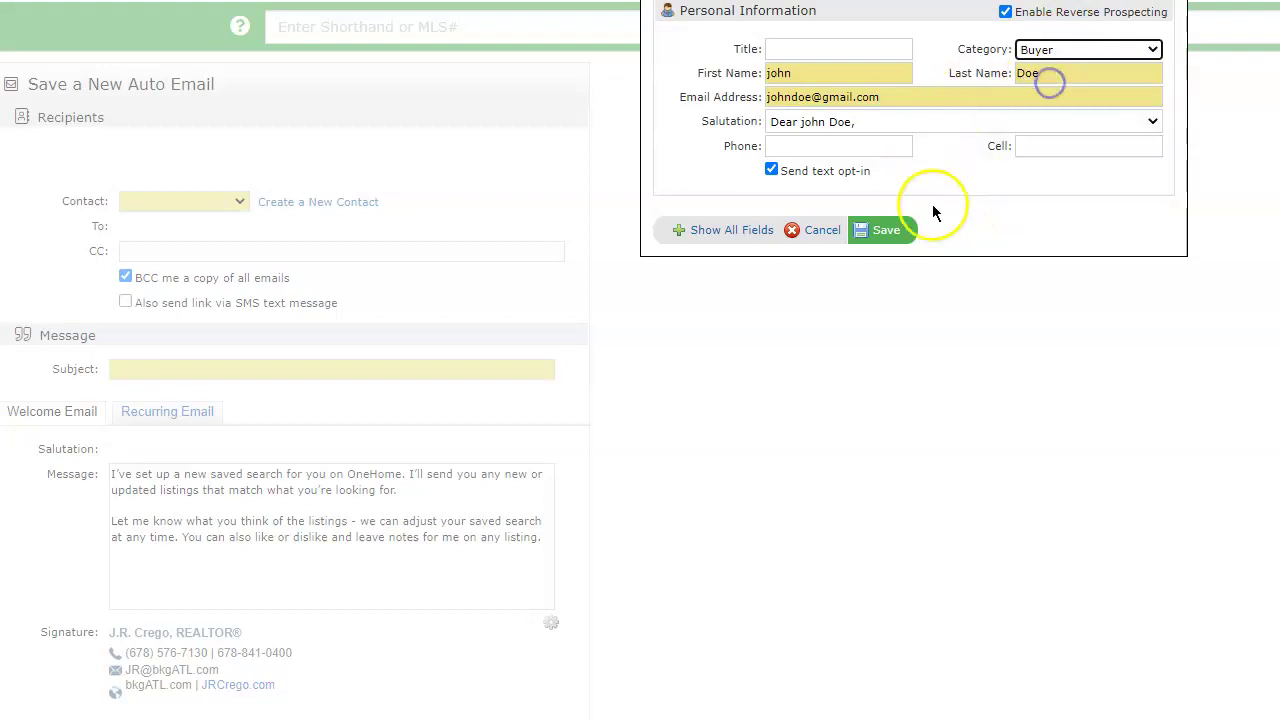
left_click(884, 232)
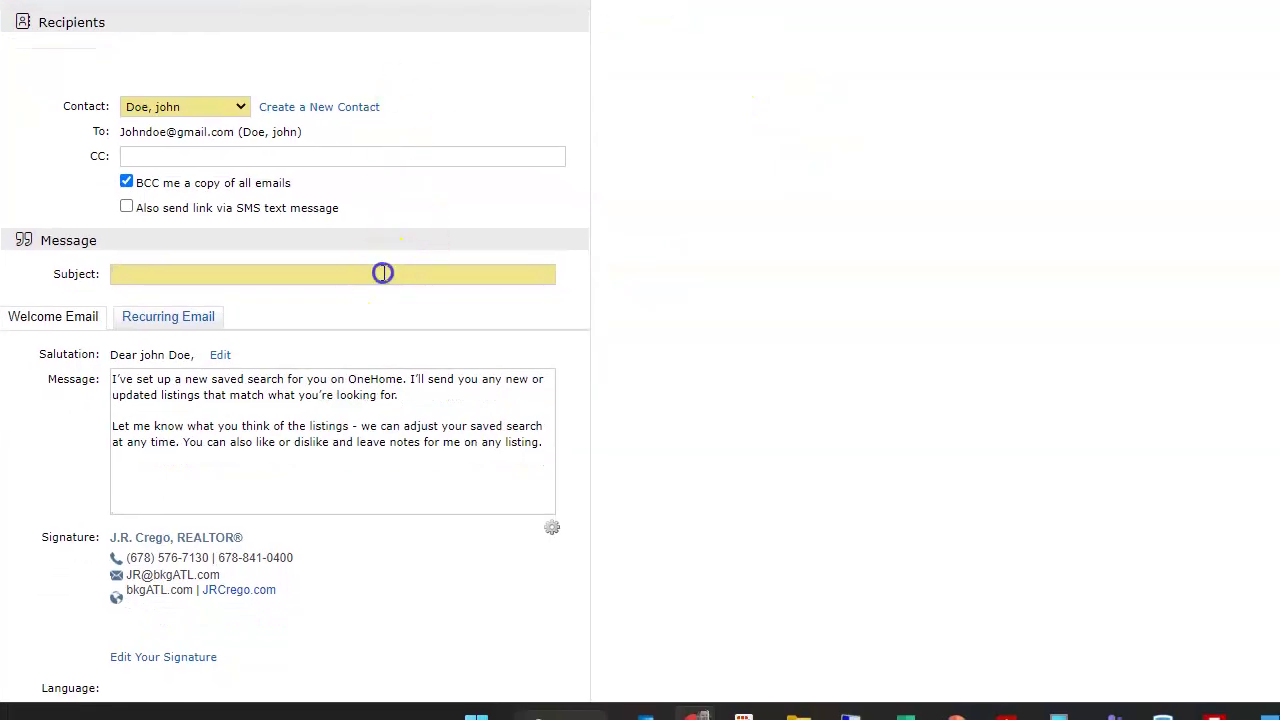
Give the auto email the subject 'auto MLS search'.
left_click(383, 273)
type("auto MLS search")
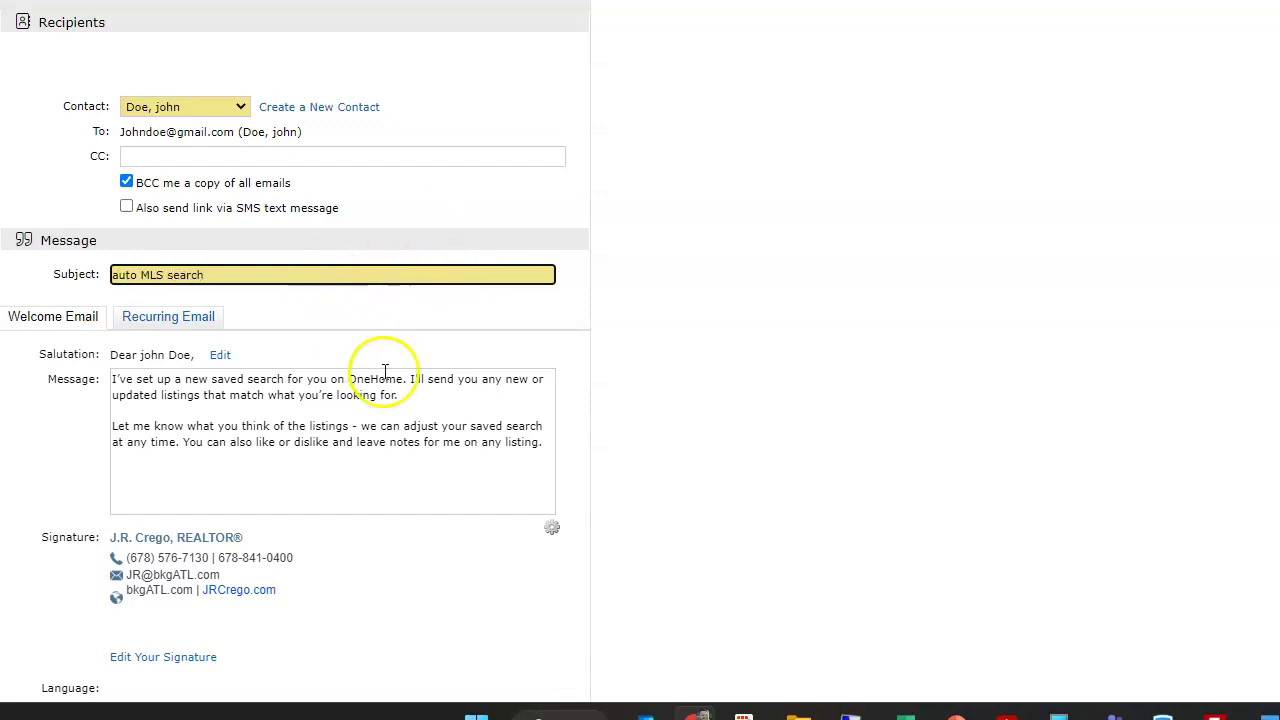
scroll(380, 378, "down", 1)
scroll(200, 330, "down", 1)
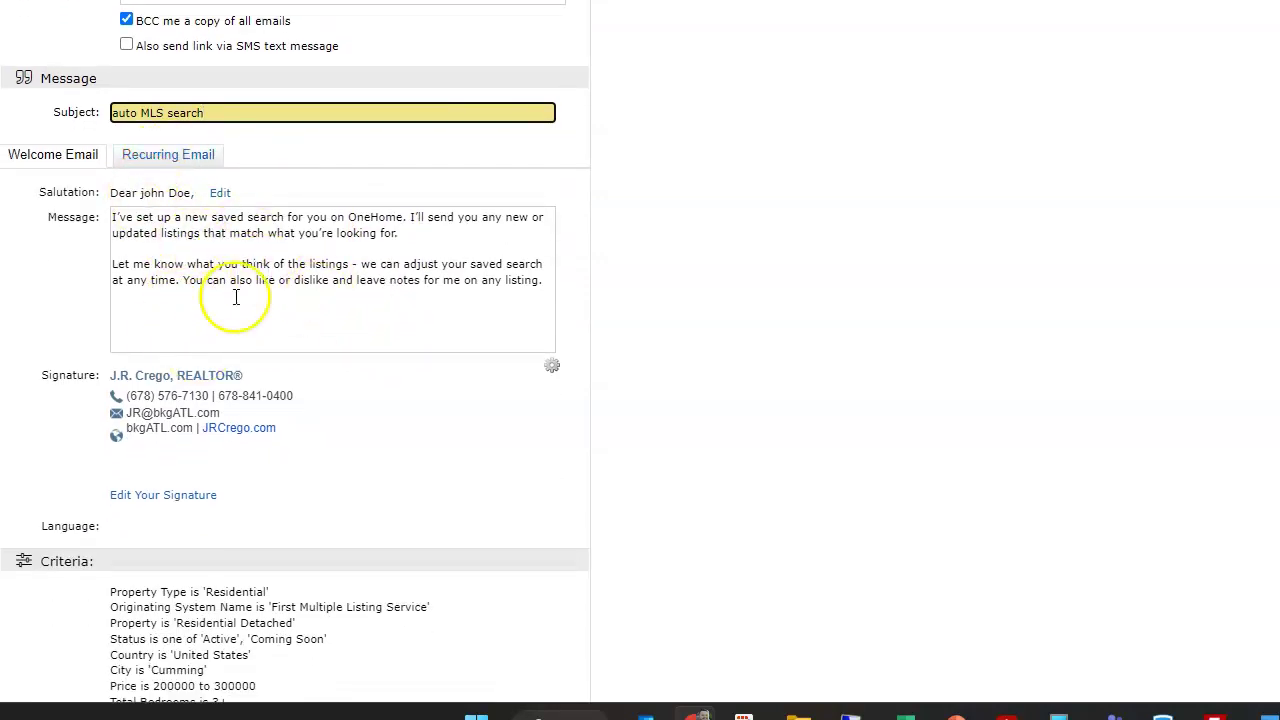
Write a short recurring email message, then return to the Welcome Email.
left_click(167, 158)
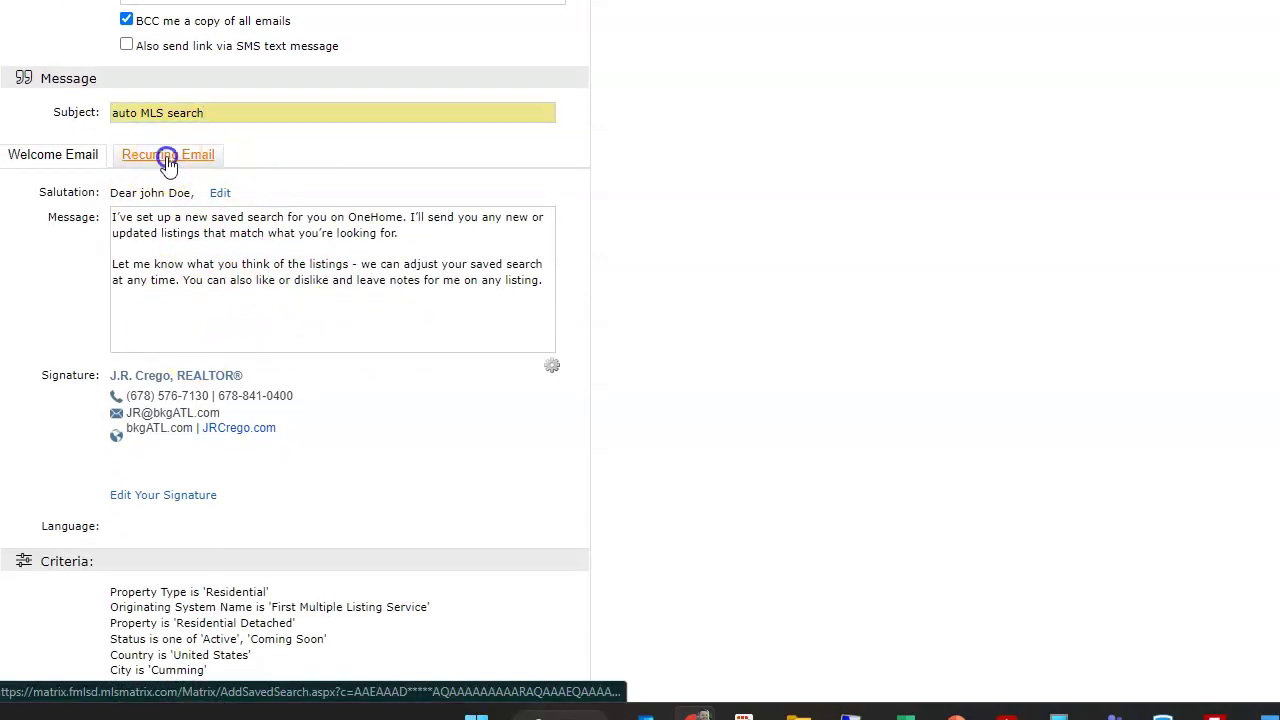
left_click(208, 224)
type("here another")
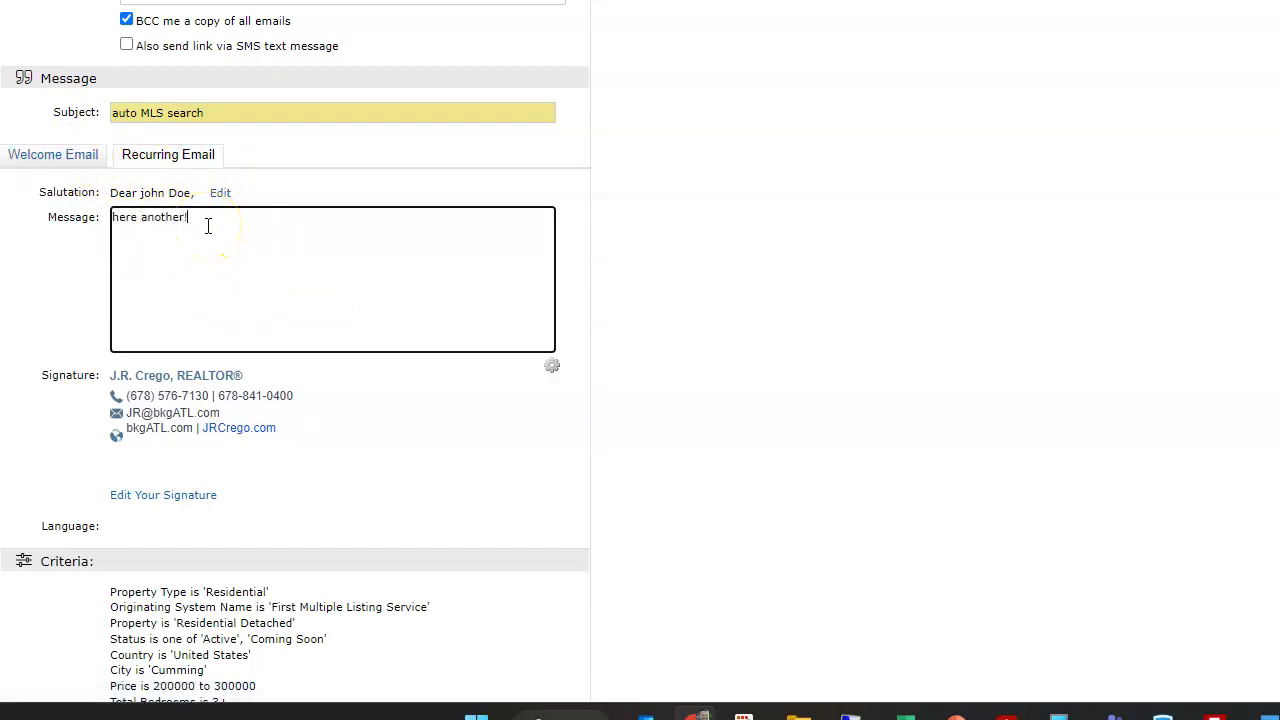
left_click(60, 156)
scroll(63, 157, "down", 2)
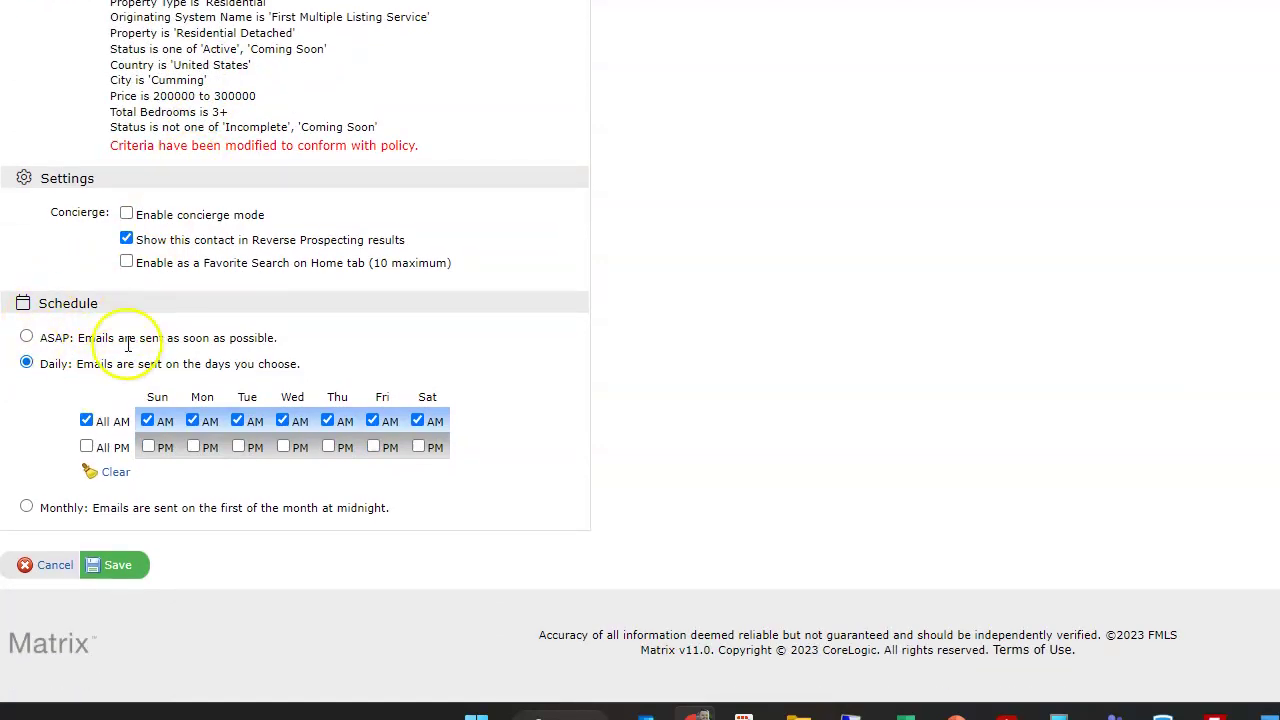
Try Daily without Saturday, Friday, Sunday and Tuesday mornings, then settle on ASAP sending.
left_click(26, 337)
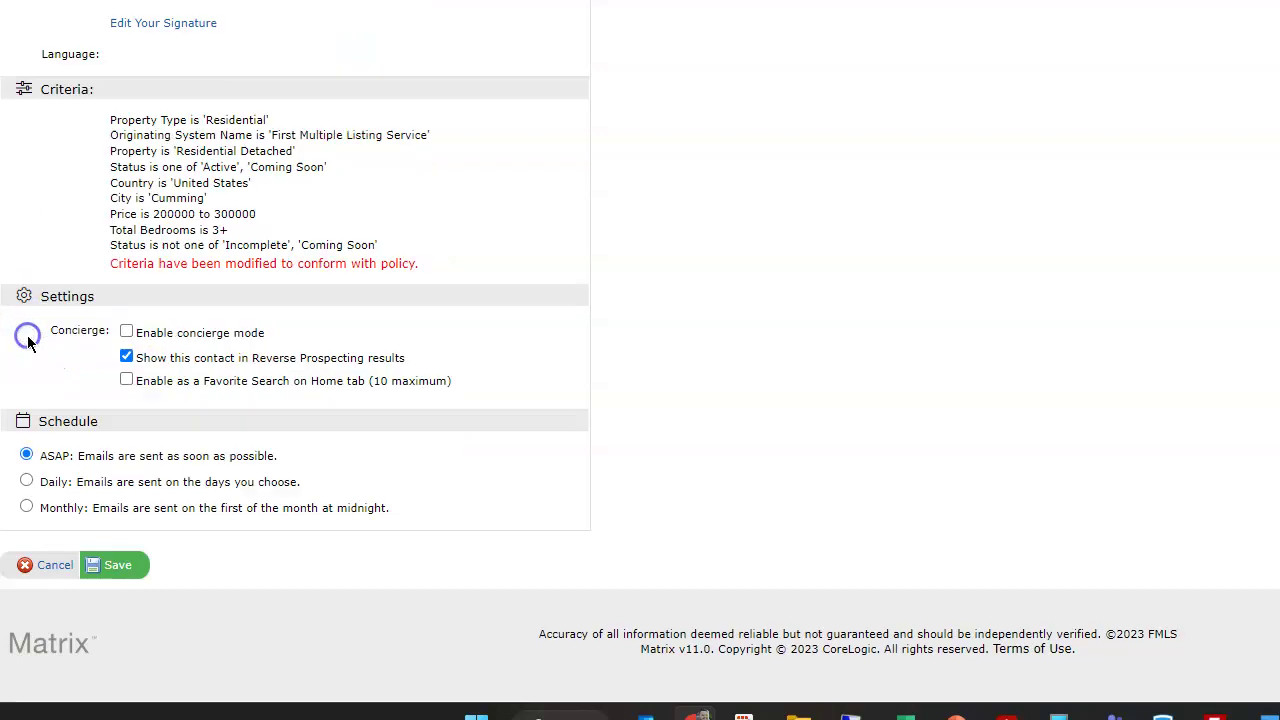
left_click(26, 481)
scroll(80, 482, "down", 1)
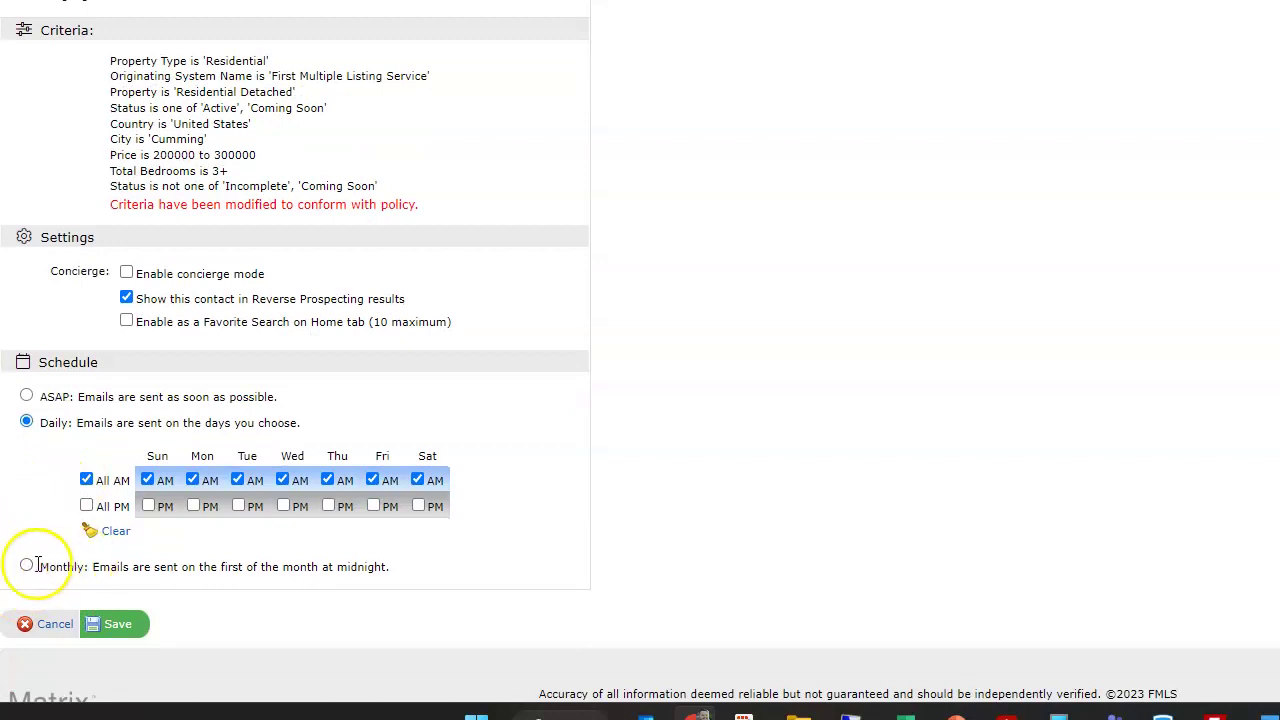
left_click(30, 423)
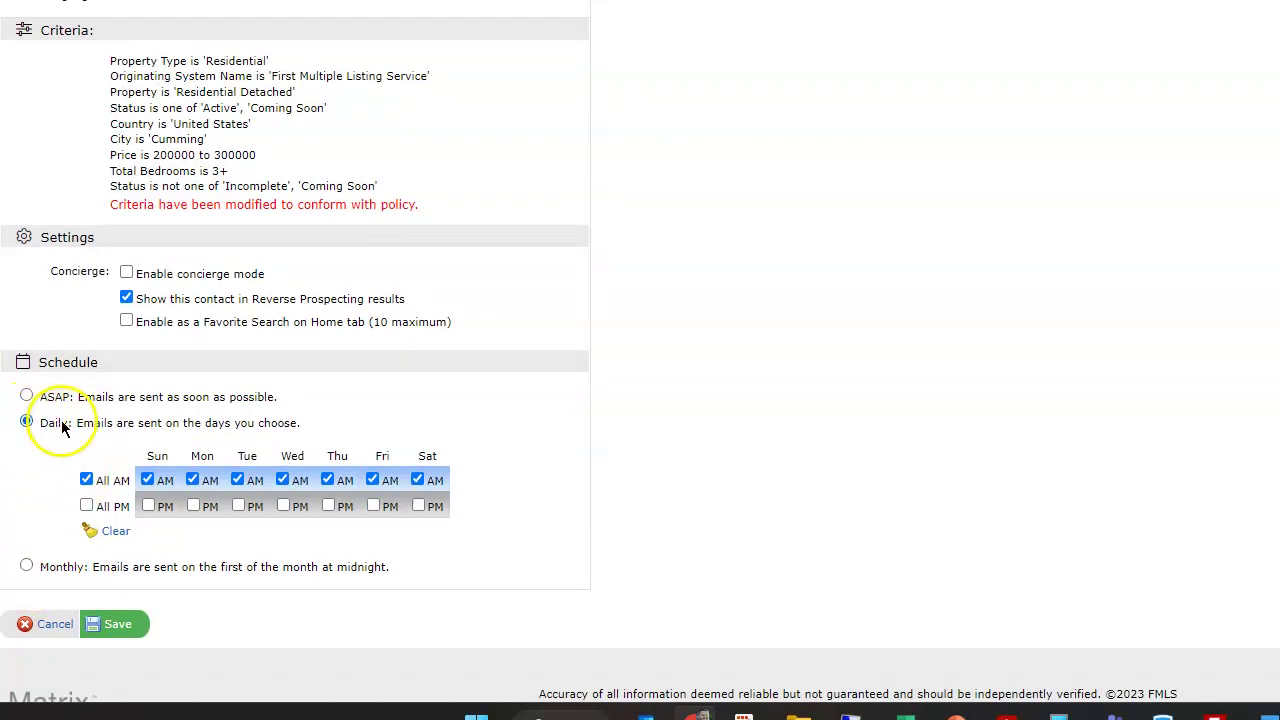
left_click(416, 483)
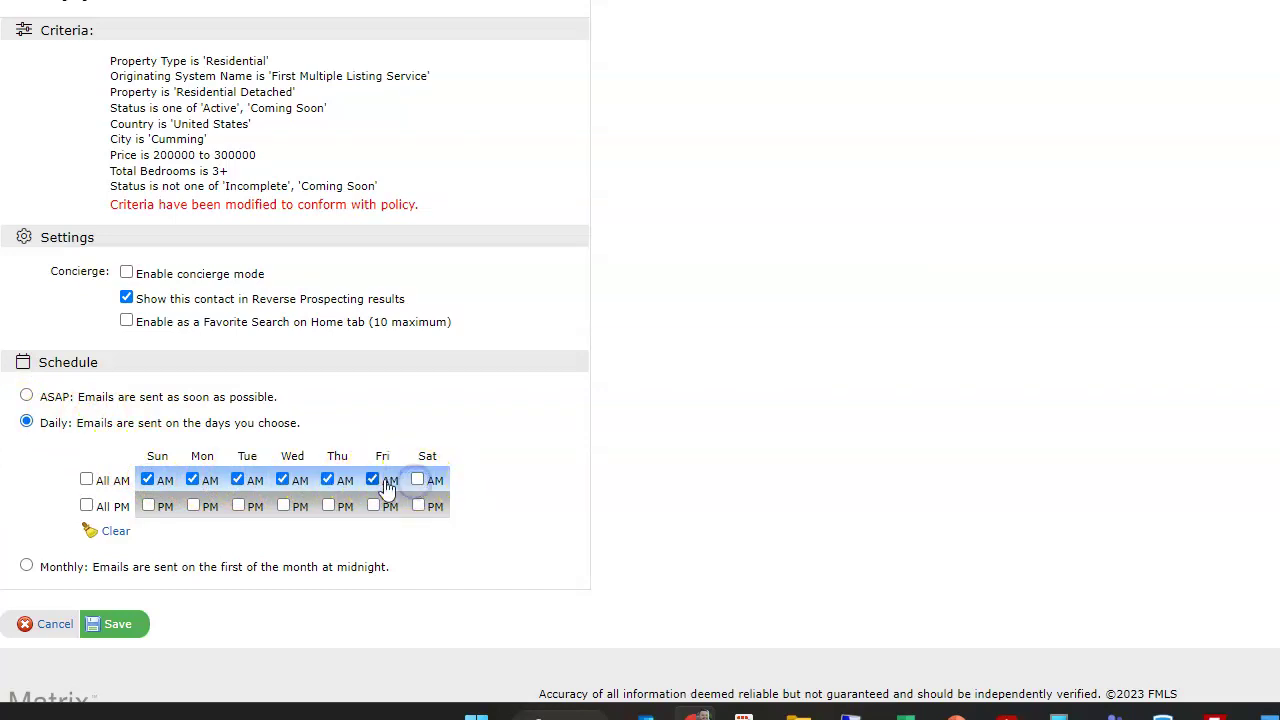
left_click(371, 480)
left_click(147, 480)
left_click(237, 480)
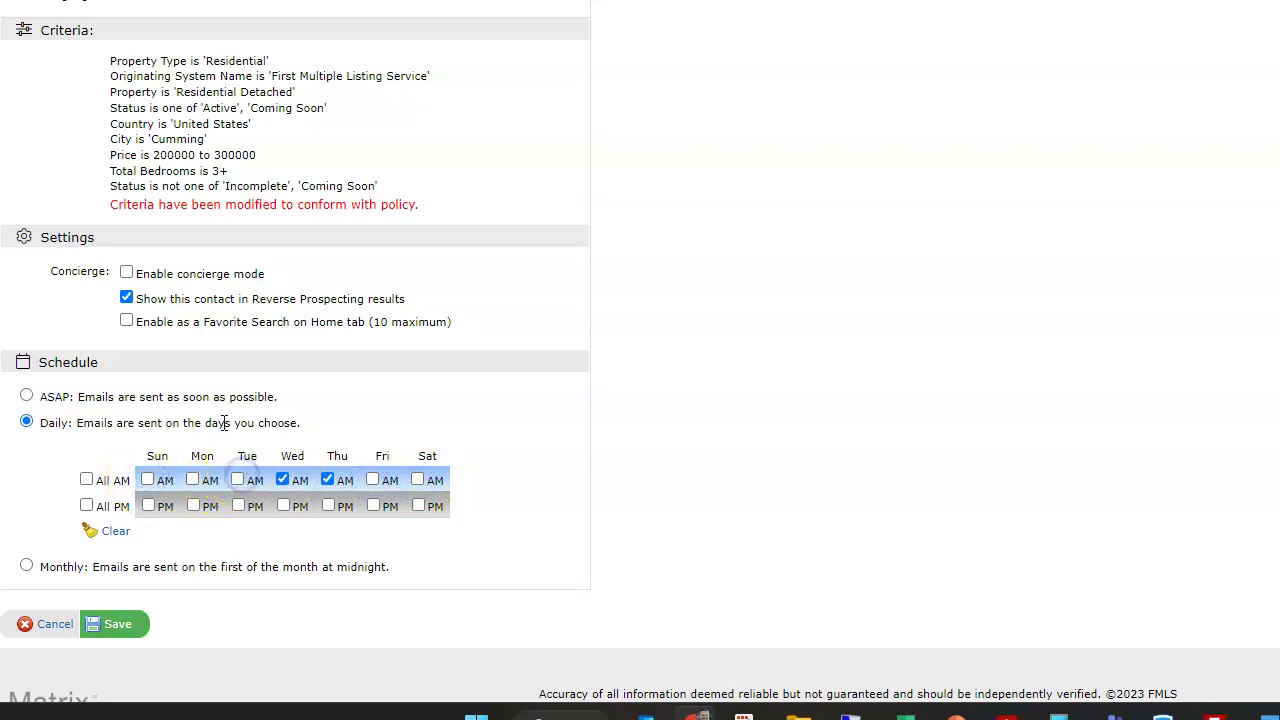
left_click(24, 393)
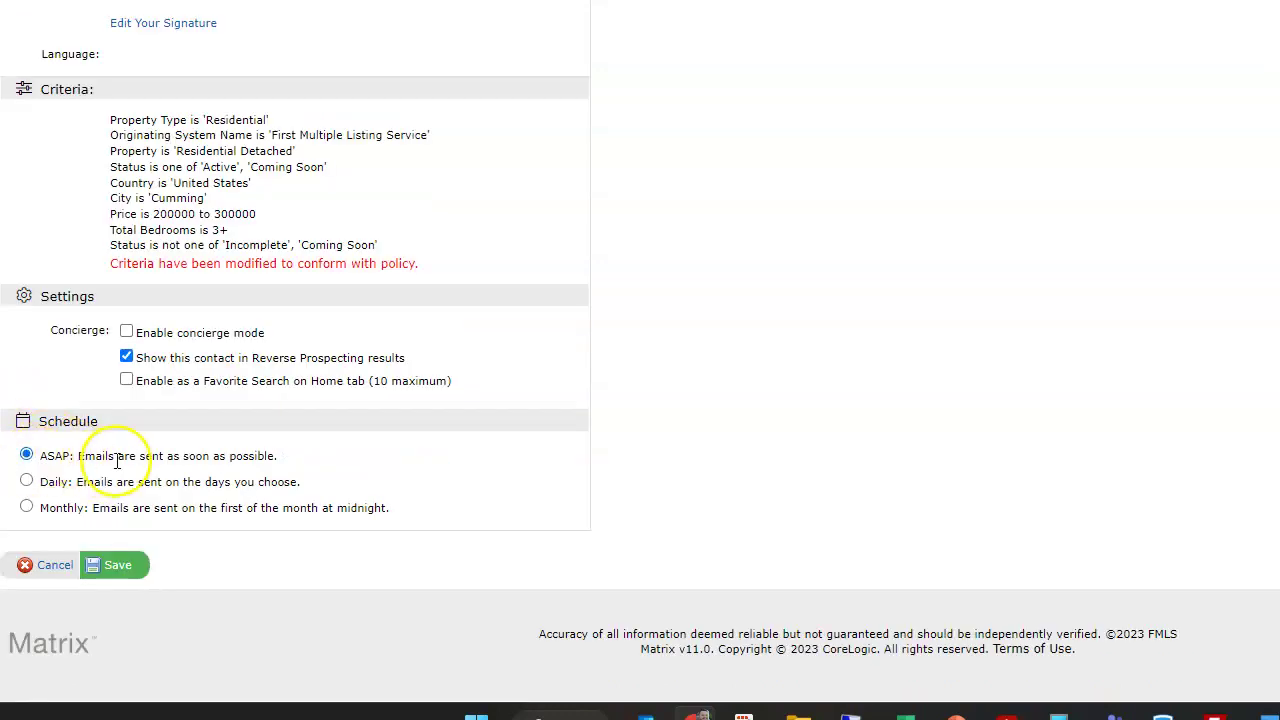